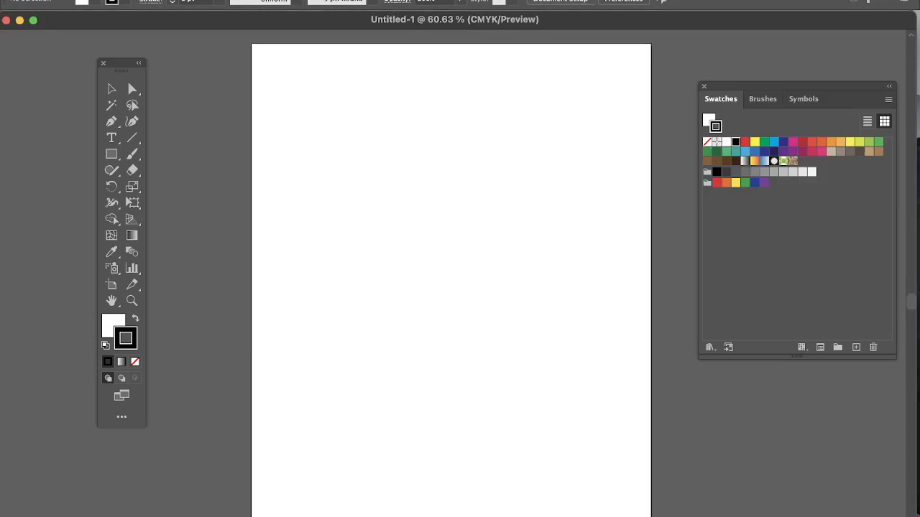
{"action": "left_click", "coordinate": [151, 0]}
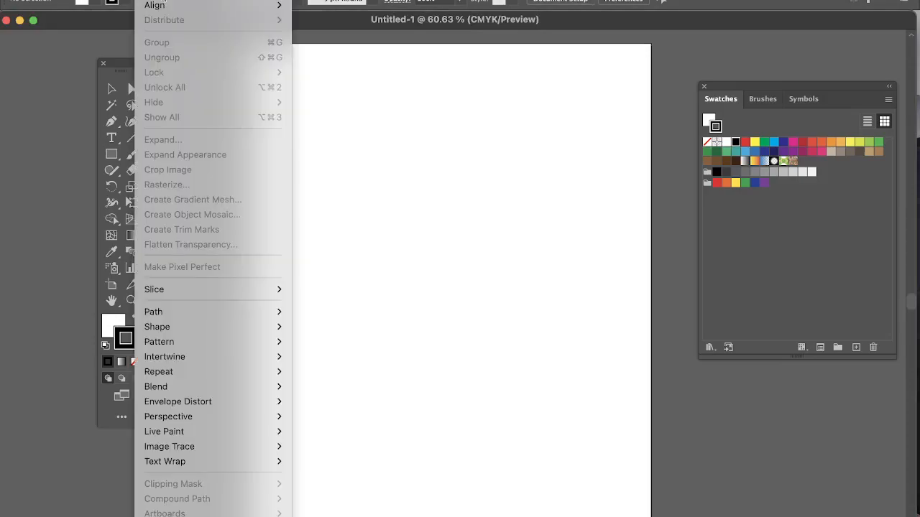
{"action": "mouse_move", "coordinate": [239, 379]}
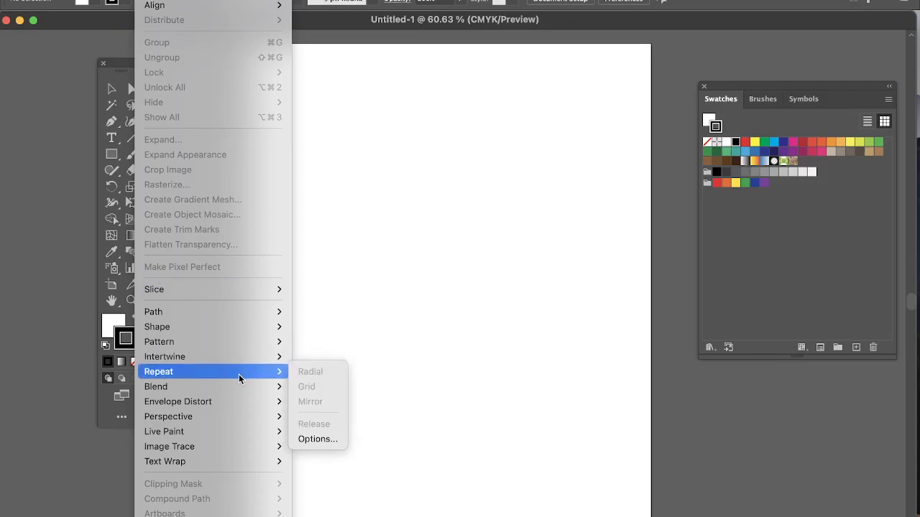
{"action": "mouse_move", "coordinate": [232, 360]}
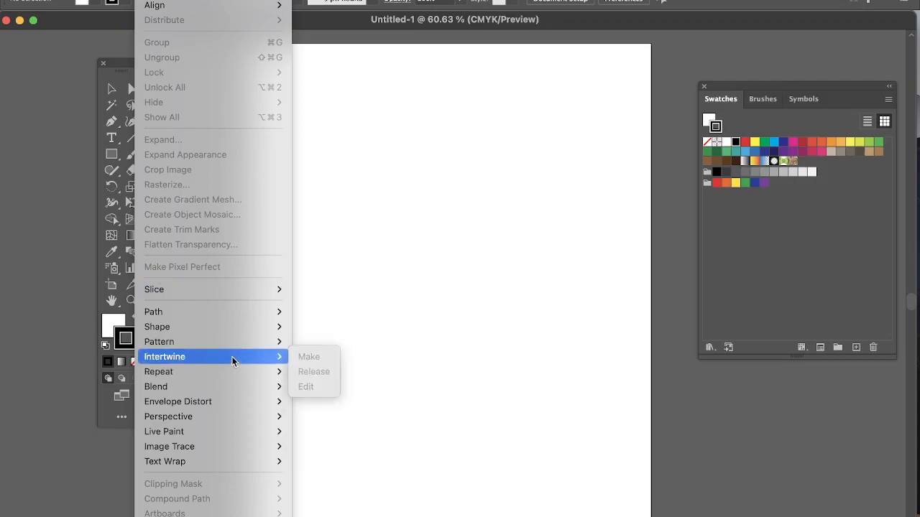
{"action": "left_click", "coordinate": [439, 315]}
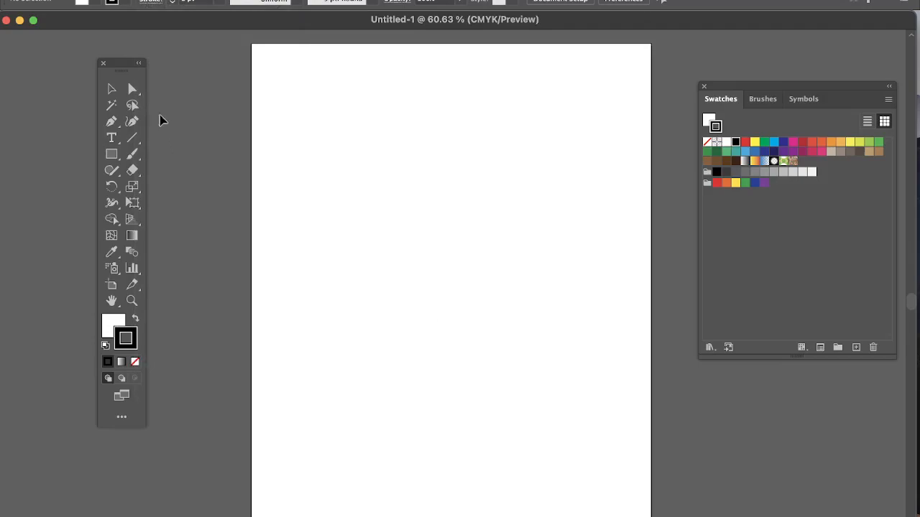
- Move the tool palette nearer the artboard and draw a circle with the Ellipse tool in the artboard's left half
{"action": "left_click_drag", "start_coordinate": [128, 65], "coordinate": [171, 66]}
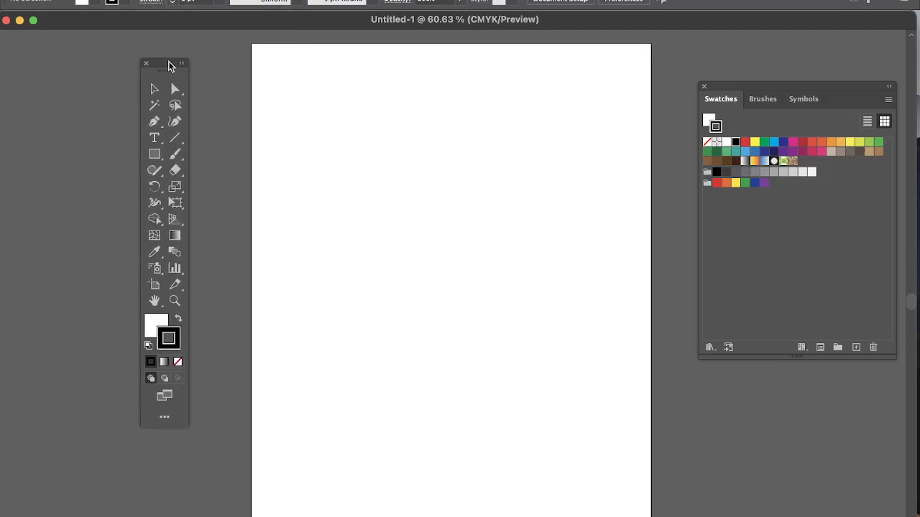
{"action": "left_click", "coordinate": [157, 155]}
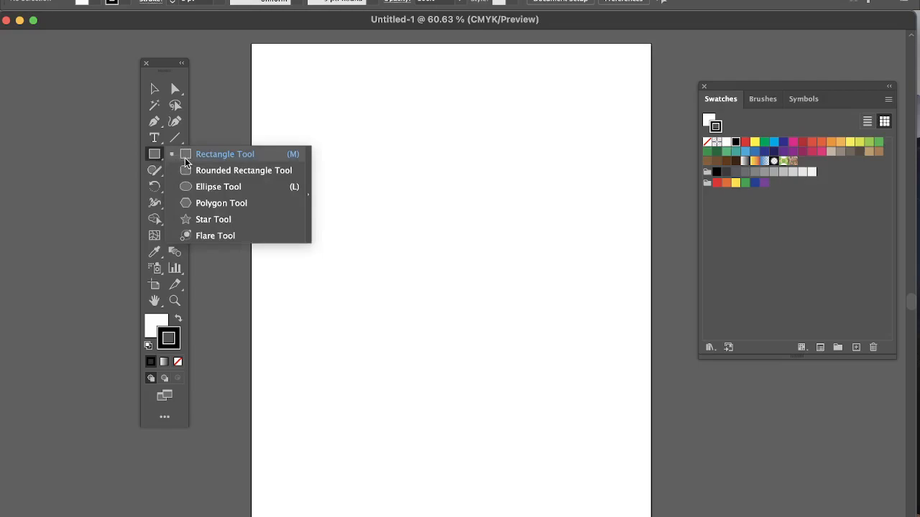
{"action": "left_click", "coordinate": [203, 191]}
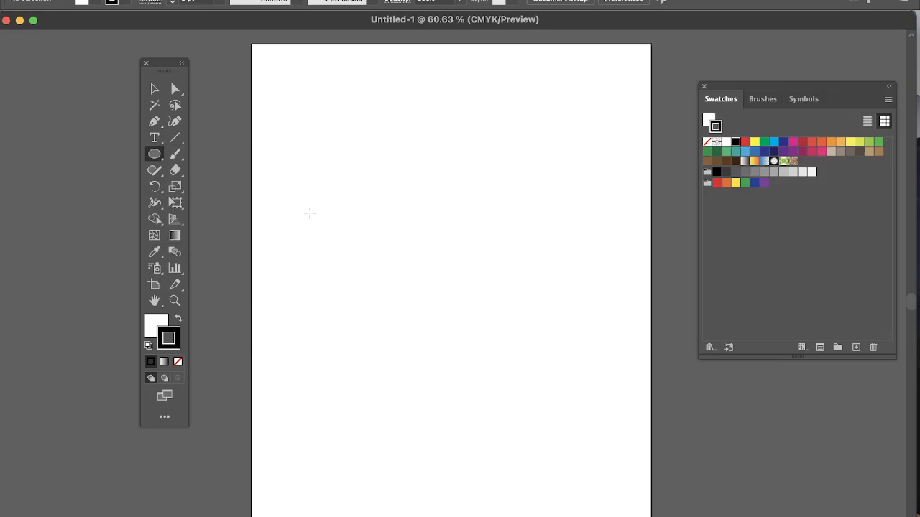
{"action": "left_click_drag", "start_coordinate": [297, 213], "coordinate": [394, 310]}
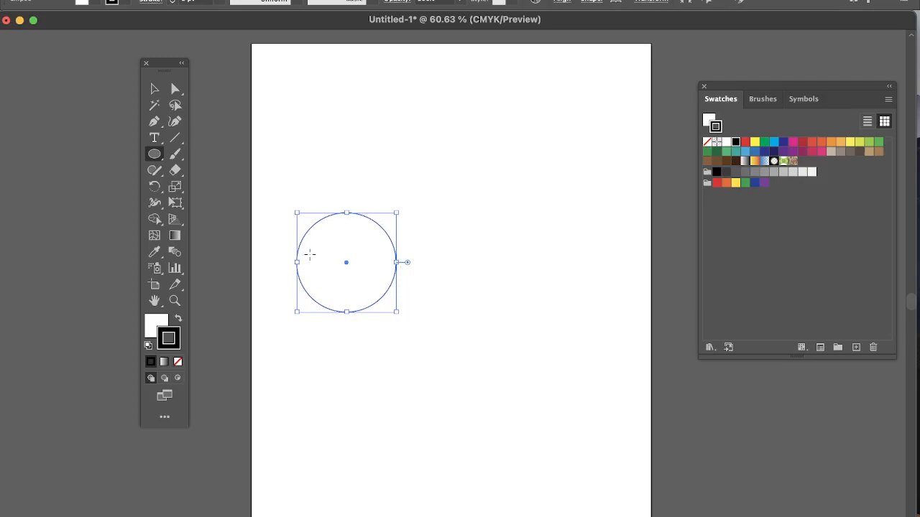
- Remove the circle's fill and set its stroke colour to magenta
{"action": "left_click", "coordinate": [162, 325]}
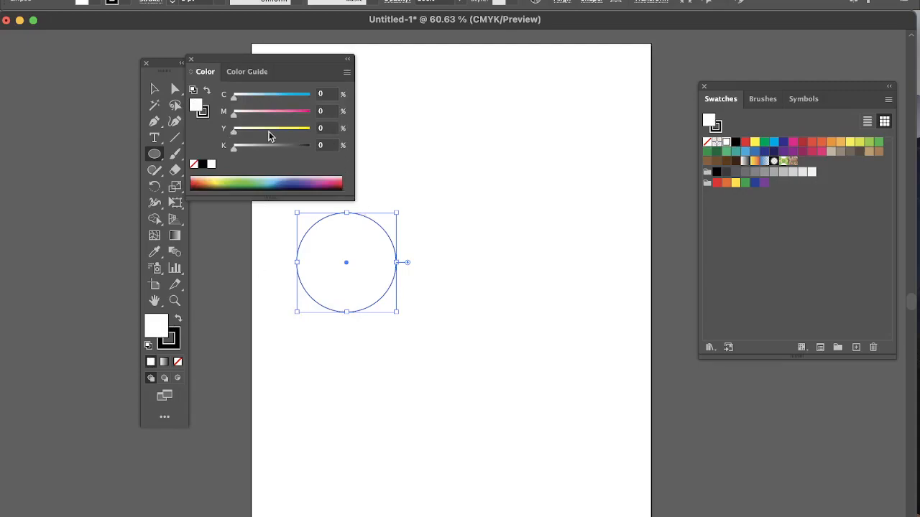
{"action": "left_click", "coordinate": [178, 363]}
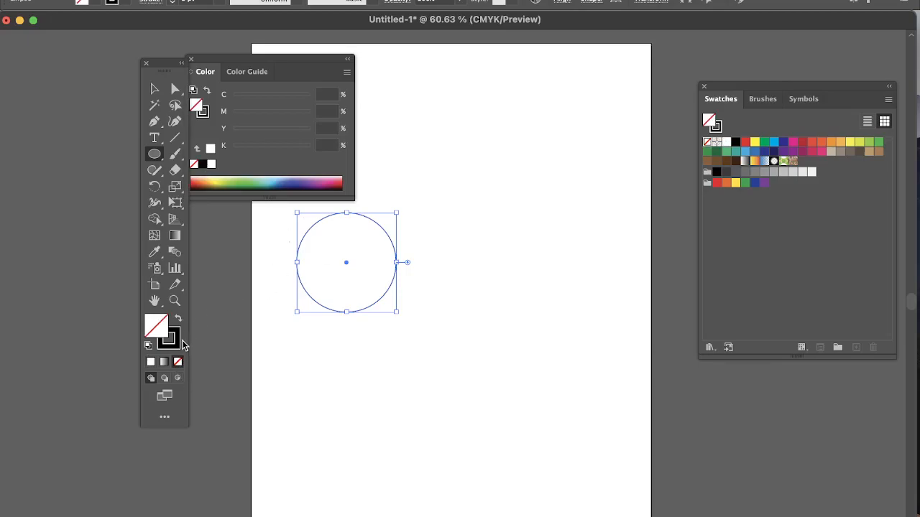
{"action": "left_click", "coordinate": [178, 344]}
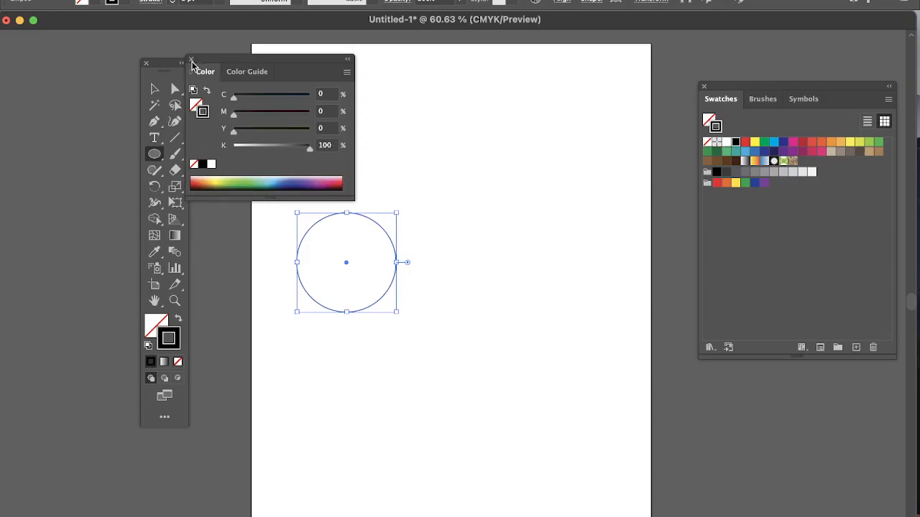
{"action": "left_click", "coordinate": [191, 61]}
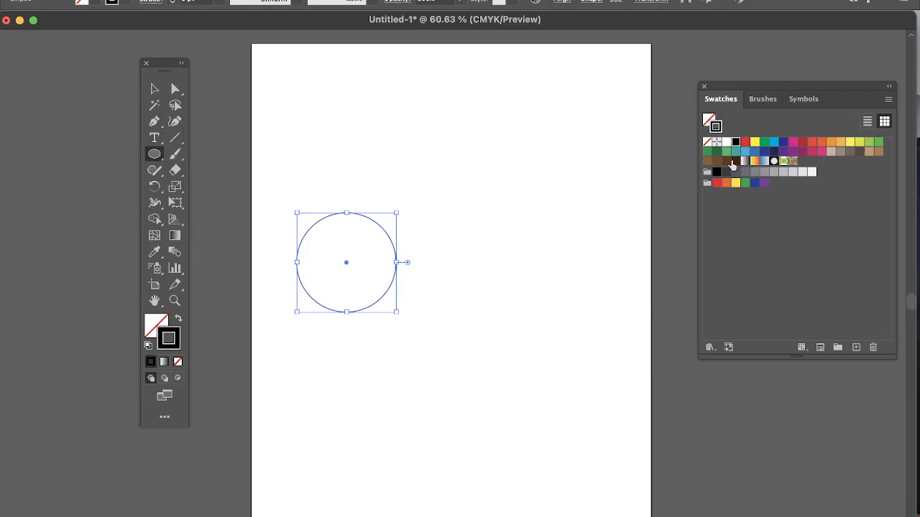
{"action": "left_click", "coordinate": [791, 142]}
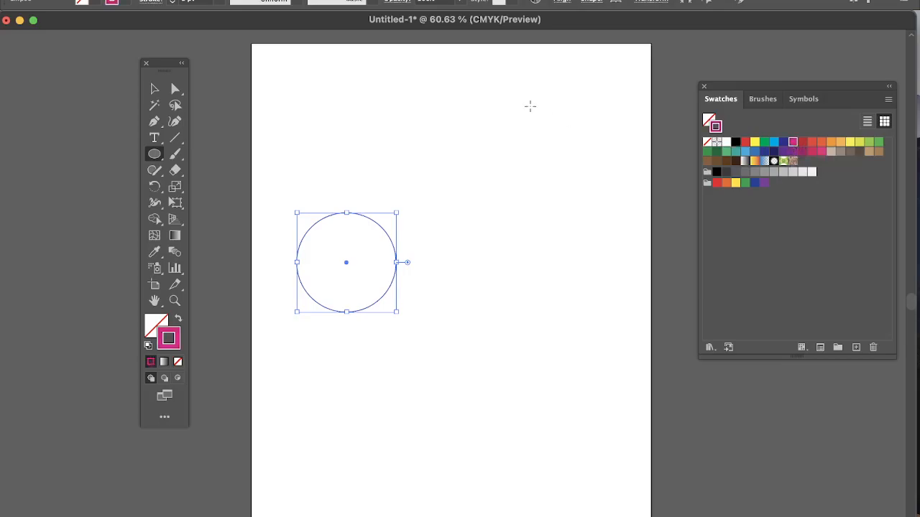
- Increase the circle's stroke weight to 10 pt
{"action": "left_click", "coordinate": [174, 2]}
{"action": "left_click", "coordinate": [174, 2]}
{"action": "left_click", "coordinate": [174, 2]}
{"action": "left_click", "coordinate": [174, 1]}
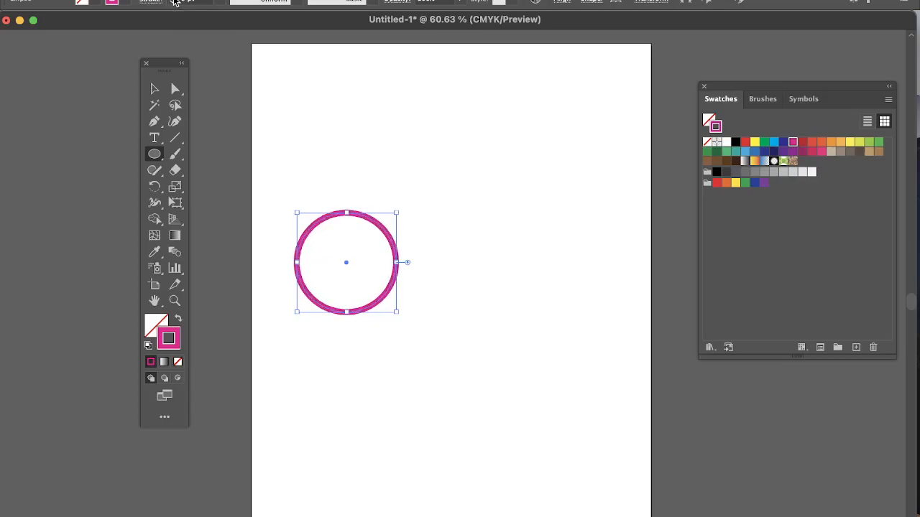
{"action": "left_click", "coordinate": [174, 1]}
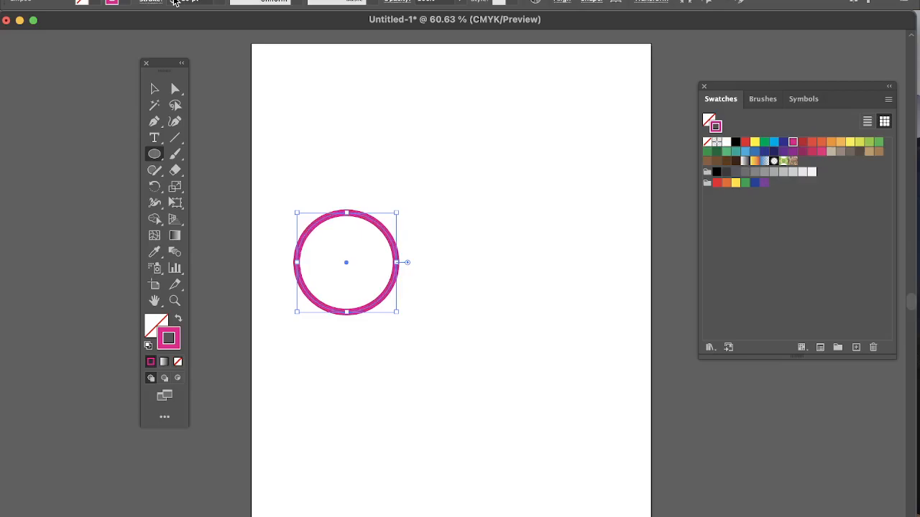
- Duplicate the magenta circle horizontally about 95 pt to the right so that the two rings overlap
{"action": "left_click", "coordinate": [154, 89]}
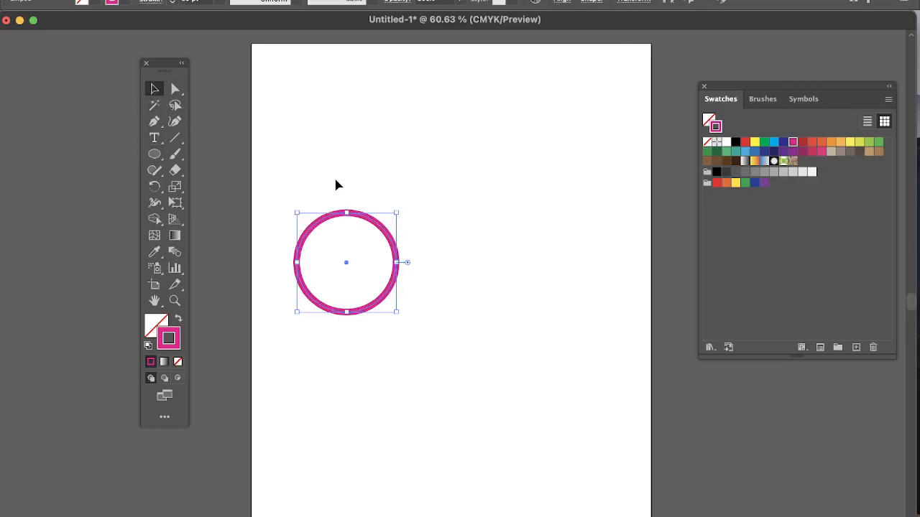
{"action": "left_click", "coordinate": [331, 166]}
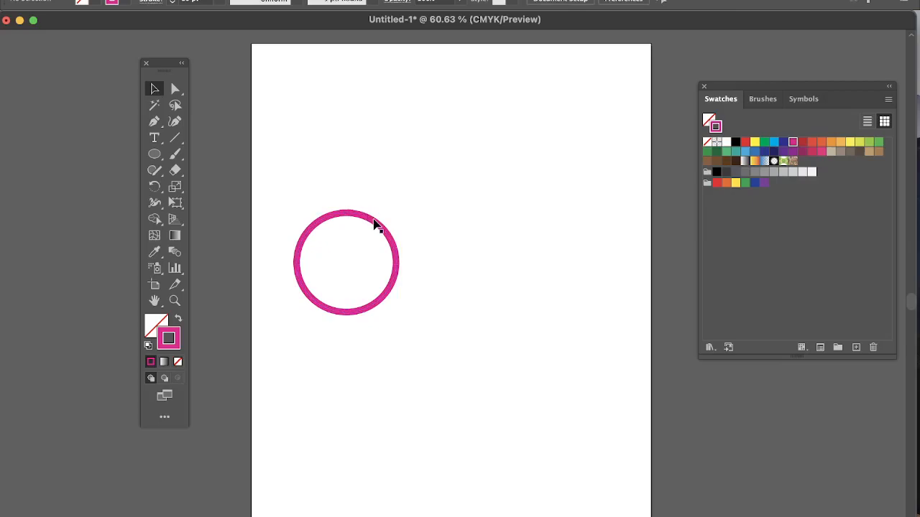
{"action": "left_click", "coordinate": [361, 217]}
{"action": "left_click", "coordinate": [154, 88]}
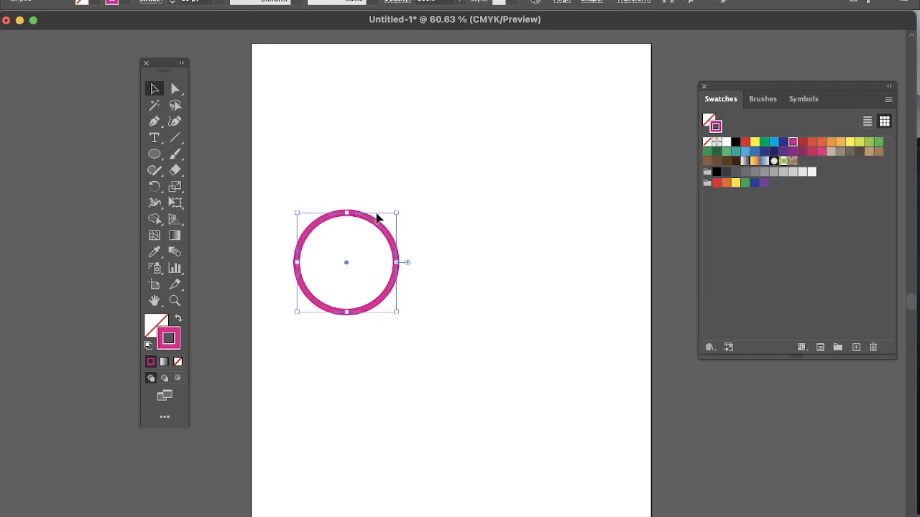
{"action": "left_click_drag", "start_coordinate": [347, 263], "coordinate": [409, 263]}
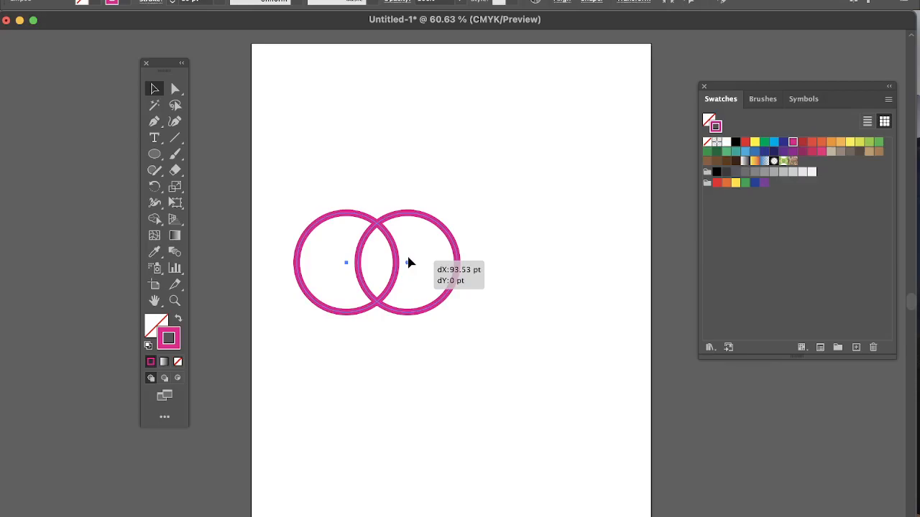
{"action": "mouse_move", "coordinate": [407, 263]}
{"action": "left_mouse_down"}
{"action": "mouse_move", "coordinate": [407, 220]}
{"action": "mouse_move", "coordinate": [417, 232]}
{"action": "mouse_move", "coordinate": [416, 342]}
{"action": "mouse_move", "coordinate": [415, 269]}
{"action": "mouse_move", "coordinate": [403, 280]}
{"action": "mouse_move", "coordinate": [396, 269]}
{"action": "mouse_move", "coordinate": [409, 276]}
{"action": "left_mouse_up"}
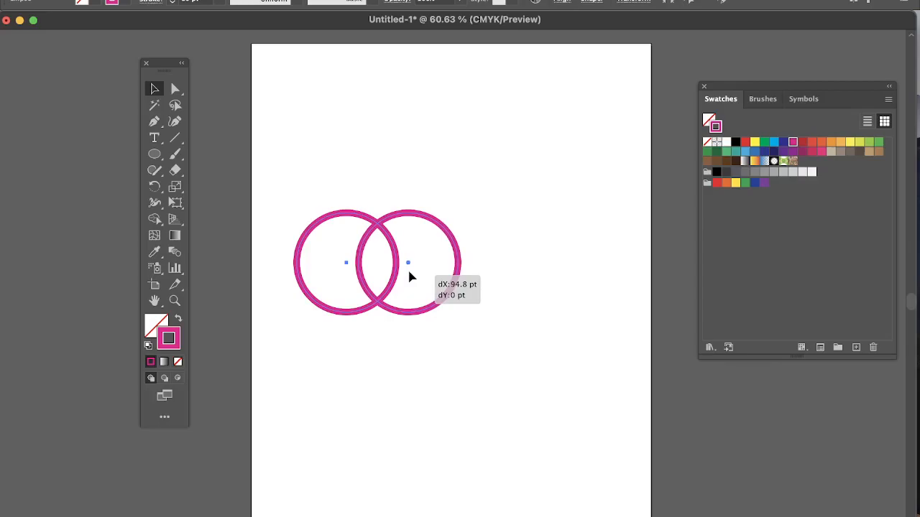
{"action": "left_click_drag", "start_coordinate": [409, 276], "coordinate": [409, 276]}
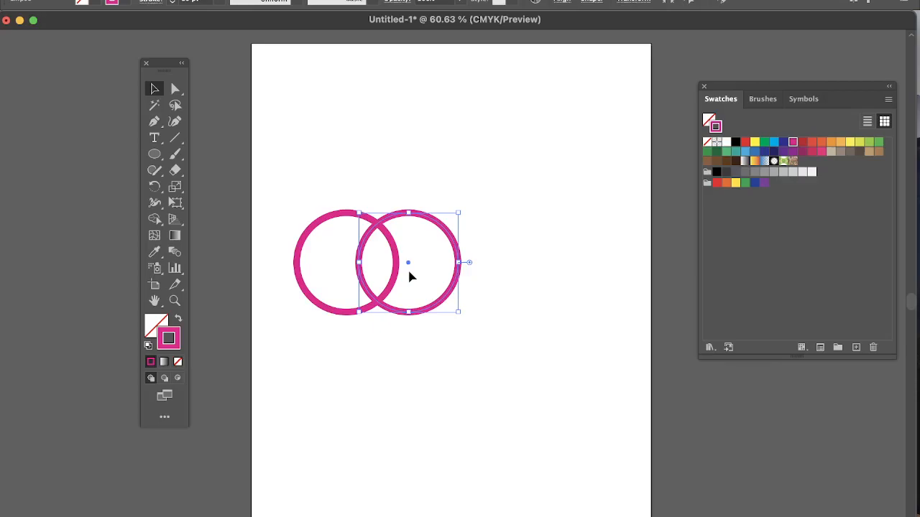
- Repeat the last duplication twice to extend the row to four overlapping rings
{"action": "key", "text": "a"}
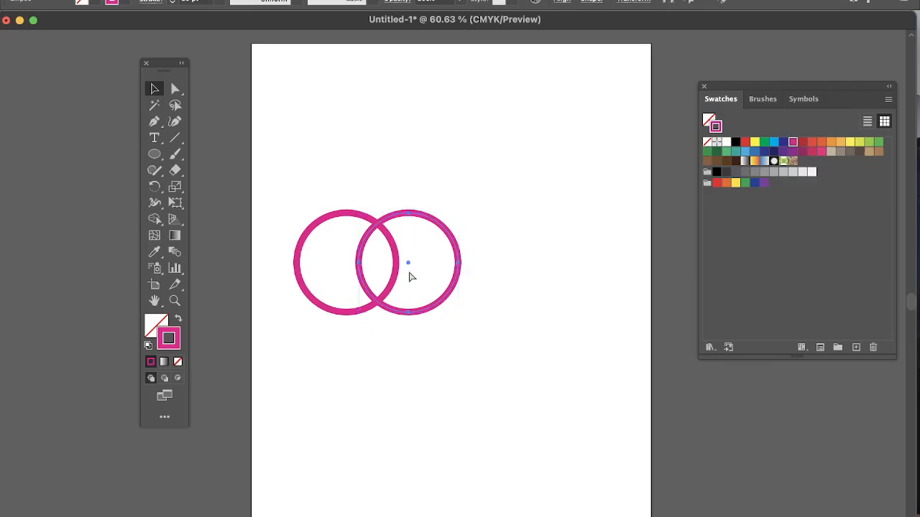
{"action": "key", "text": "super+d"}
{"action": "key", "text": "v"}
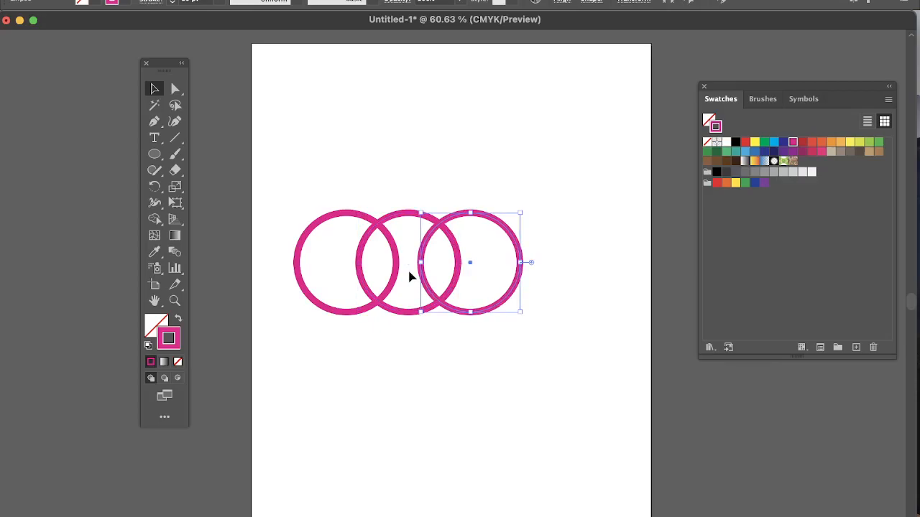
{"action": "key", "text": "super+d"}
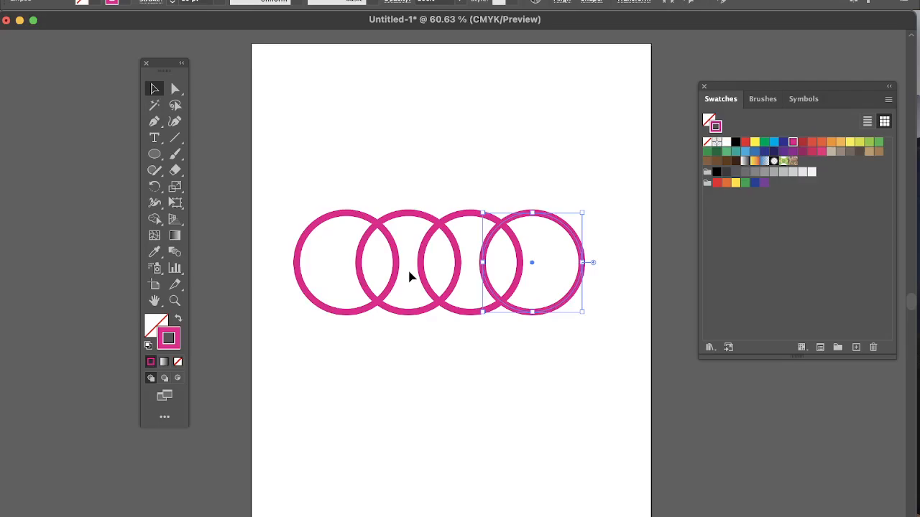
- Undo the three ring duplications
{"action": "key", "text": "ctrl+z"}
{"action": "key", "text": "ctrl+z"}
{"action": "key", "text": "ctrl+z"}
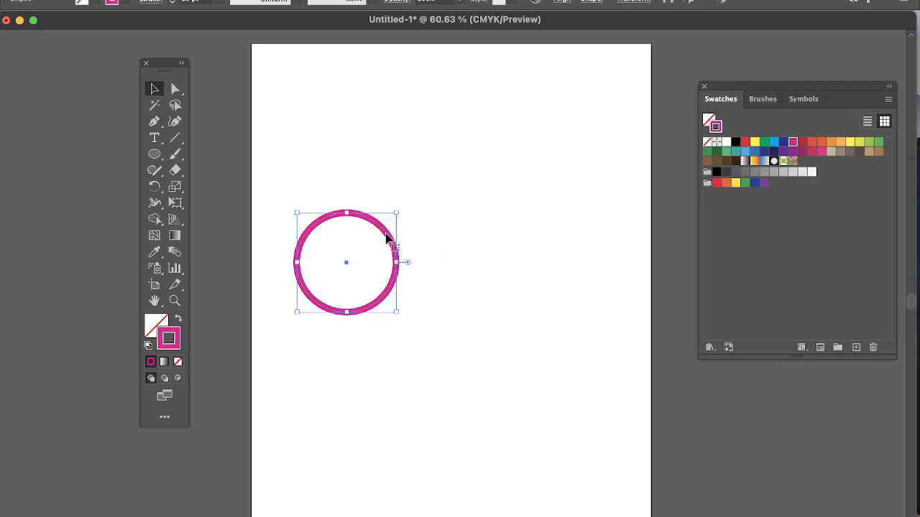
- Copy and paste the ring, and move the pasted copy up and to the right of the original
{"action": "key", "text": "super+c"}
{"action": "key", "text": "super+v"}
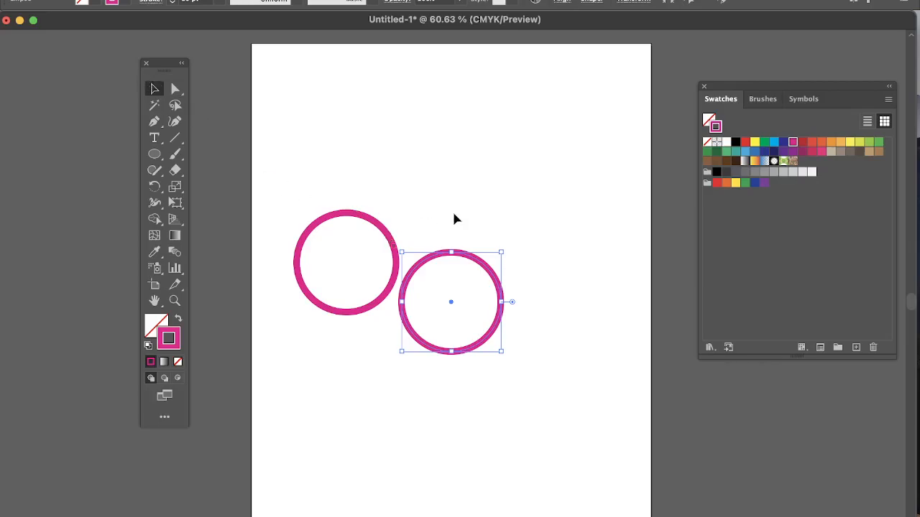
{"action": "left_click_drag", "start_coordinate": [469, 257], "coordinate": [527, 160]}
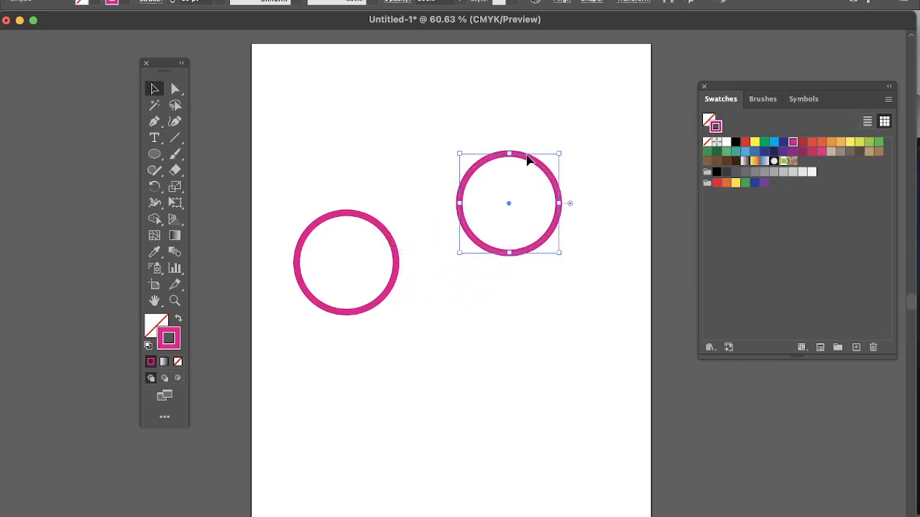
- Undo the move and the paste of the ring copy, and redo the paste
{"action": "left_click", "coordinate": [394, 251]}
{"action": "key", "text": "super+z"}
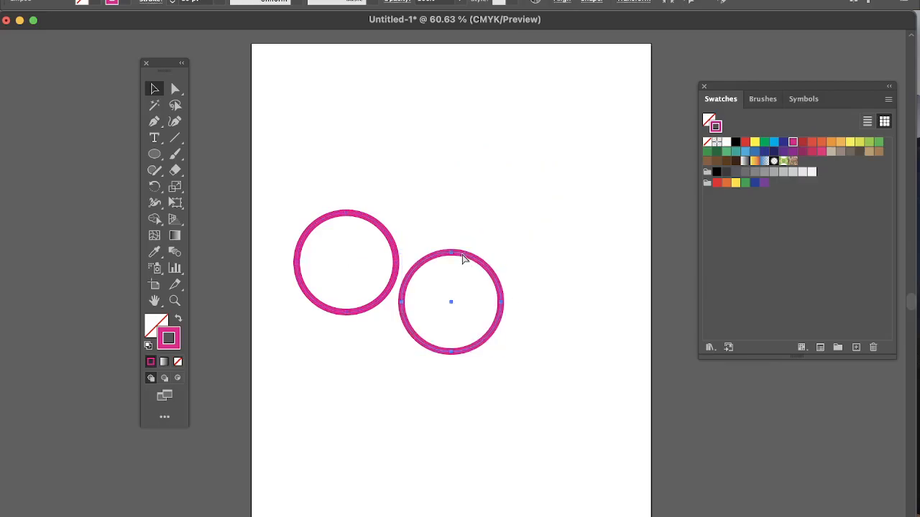
{"action": "key", "text": "super+z"}
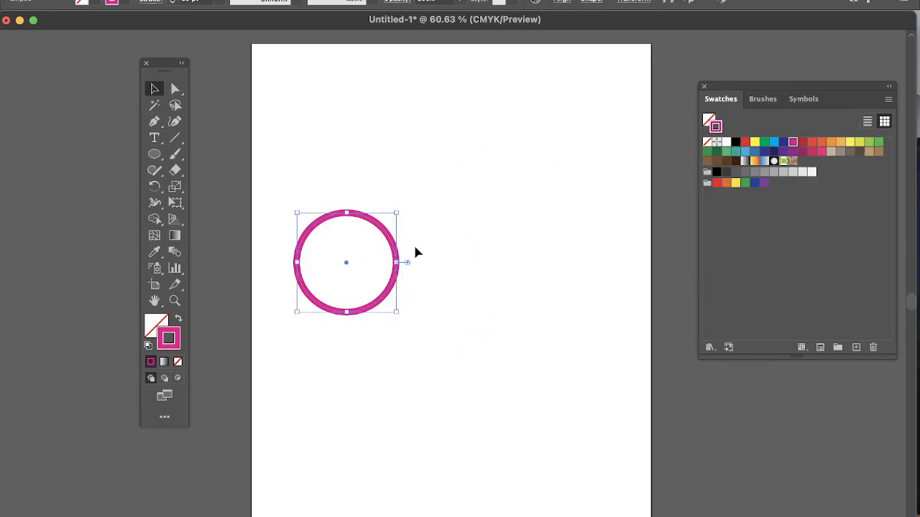
{"action": "key", "text": "super+shift+z"}
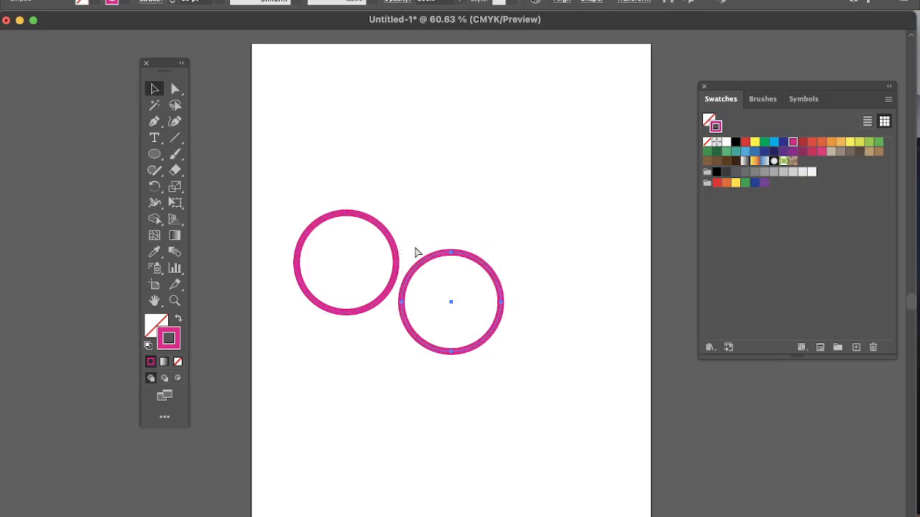
- Duplicate the pasted ring several times around it, including to its right and above it, deleting the copy placed below
{"action": "left_click", "coordinate": [432, 243]}
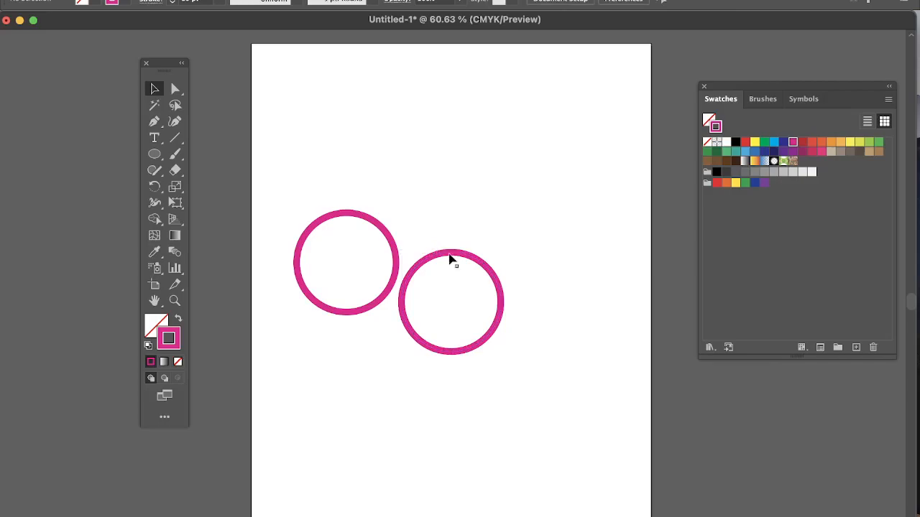
{"action": "left_click_drag", "start_coordinate": [462, 254], "coordinate": [578, 237]}
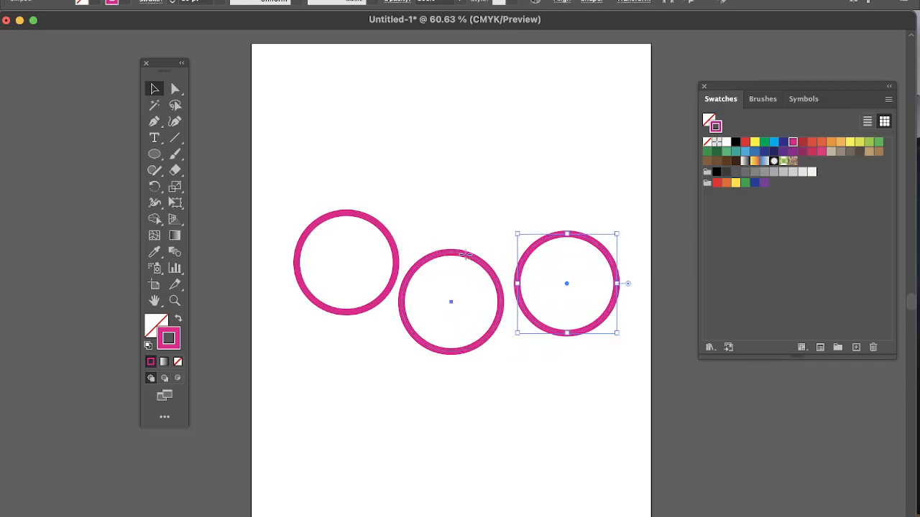
{"action": "left_click_drag", "start_coordinate": [464, 253], "coordinate": [504, 110]}
{"action": "left_click_drag", "start_coordinate": [468, 256], "coordinate": [497, 407]}
{"action": "key", "text": "Delete"}
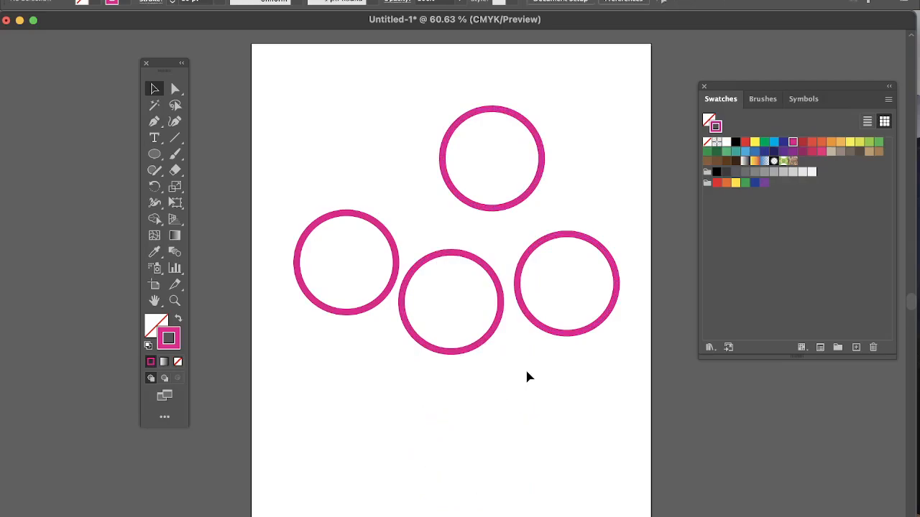
{"action": "left_click", "coordinate": [476, 347]}
{"action": "left_click_drag", "start_coordinate": [467, 355], "coordinate": [468, 397]}
- Undo all the ring copies and the last stroke weight increases on the original circle
{"action": "key", "text": "super+z"}
{"action": "key", "text": "super+z"}
{"action": "key", "text": "super+z"}
{"action": "key", "text": "super+z"}
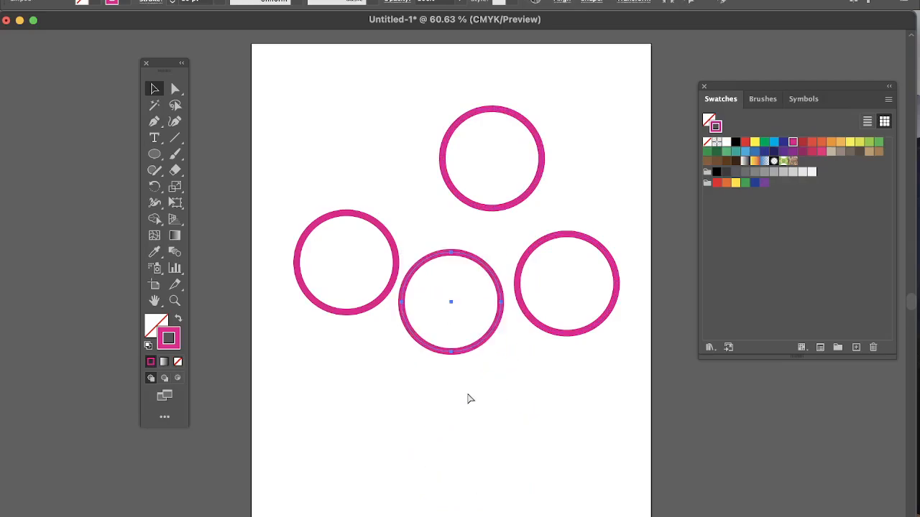
{"action": "key", "text": "super+z"}
{"action": "key", "text": "super+z"}
{"action": "key", "text": "super+z"}
{"action": "key", "text": "super+z"}
{"action": "key", "text": "super+z"}
{"action": "key", "text": "super+z"}
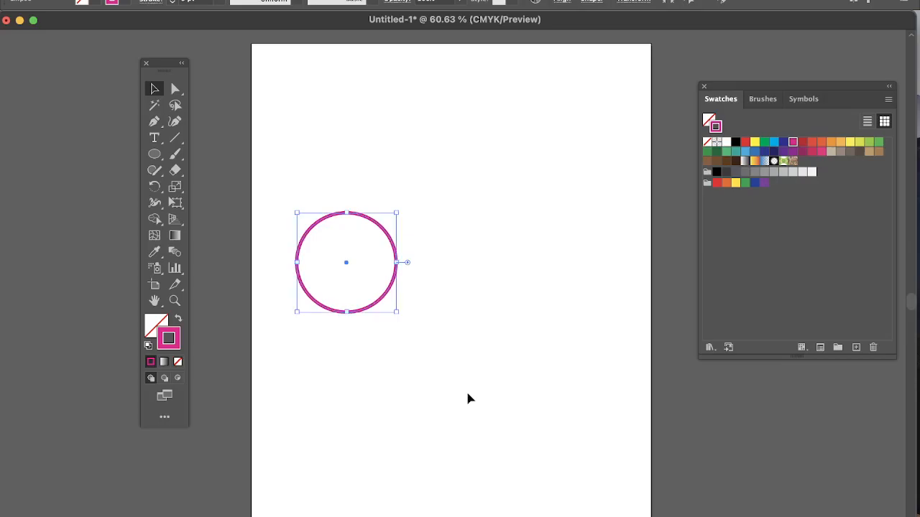
- Increase the circle's stroke weight in several increments to make a thick magenta ring, and deselect it
{"action": "left_click", "coordinate": [173, 0]}
{"action": "left_click", "coordinate": [173, 1]}
{"action": "left_click", "coordinate": [173, 0]}
{"action": "left_click", "coordinate": [173, 1]}
{"action": "left_click", "coordinate": [172, 1]}
{"action": "left_click", "coordinate": [173, 1]}
{"action": "left_click", "coordinate": [493, 260]}
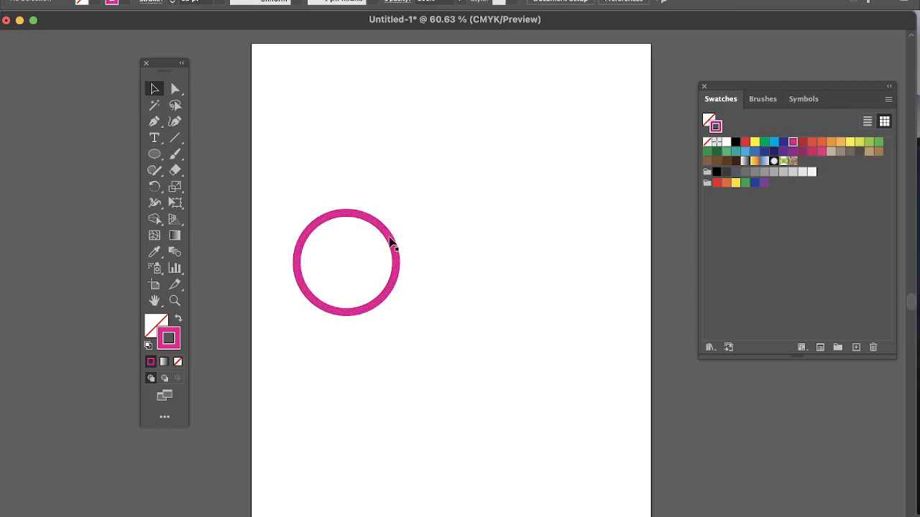
- Duplicate the ring horizontally to the right so it overlaps the original, and repeat the duplication twice to make a row of four
{"action": "mouse_move", "coordinate": [393, 242]}
{"action": "left_mouse_down"}
{"action": "mouse_move", "coordinate": [411, 242]}
{"action": "mouse_move", "coordinate": [385, 239]}
{"action": "mouse_move", "coordinate": [451, 246]}
{"action": "left_mouse_up"}
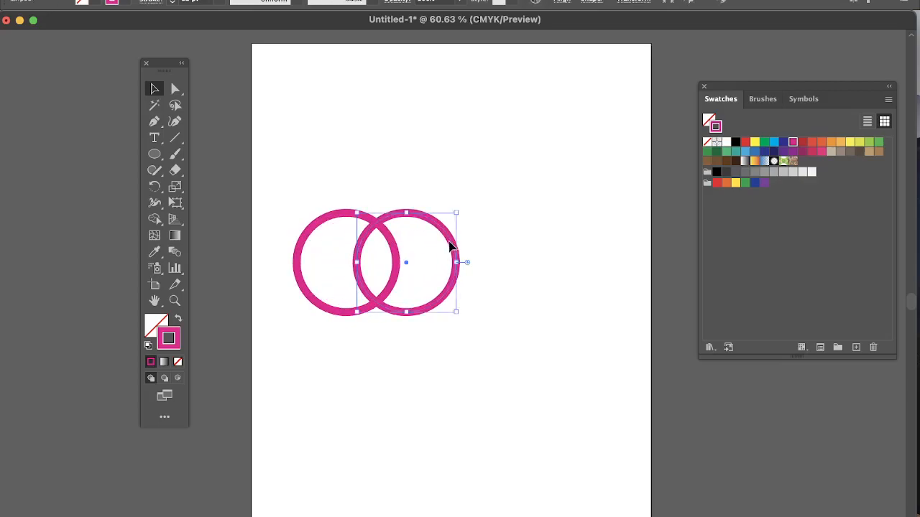
{"action": "key", "text": "super+d"}
{"action": "key", "text": "super+d"}
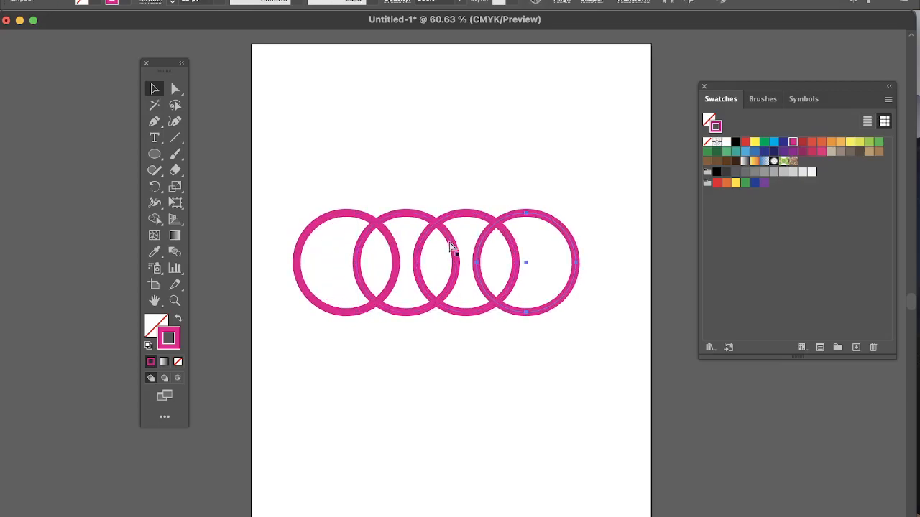
{"action": "left_click", "coordinate": [421, 162]}
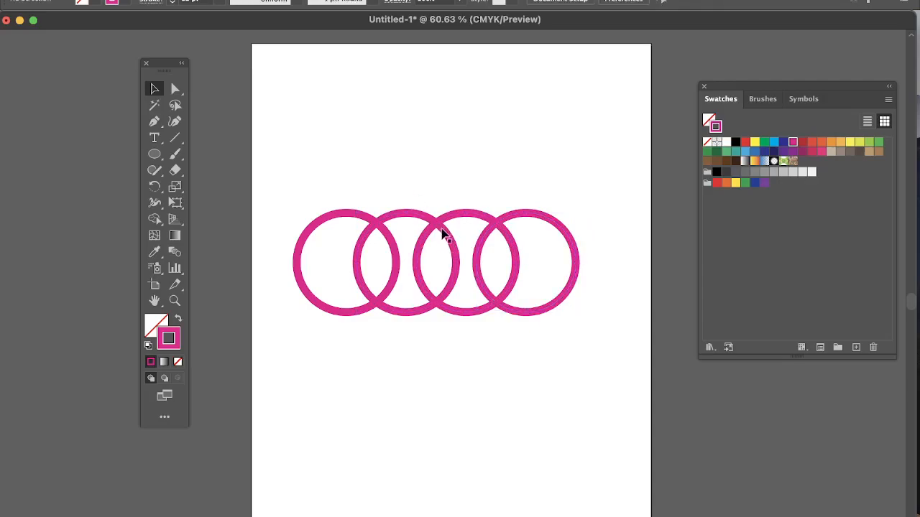
- Recolour the strokes of the second ring green, the third light blue and the fourth orange
{"action": "left_click", "coordinate": [407, 212]}
{"action": "left_click", "coordinate": [766, 142]}
{"action": "left_click", "coordinate": [485, 215]}
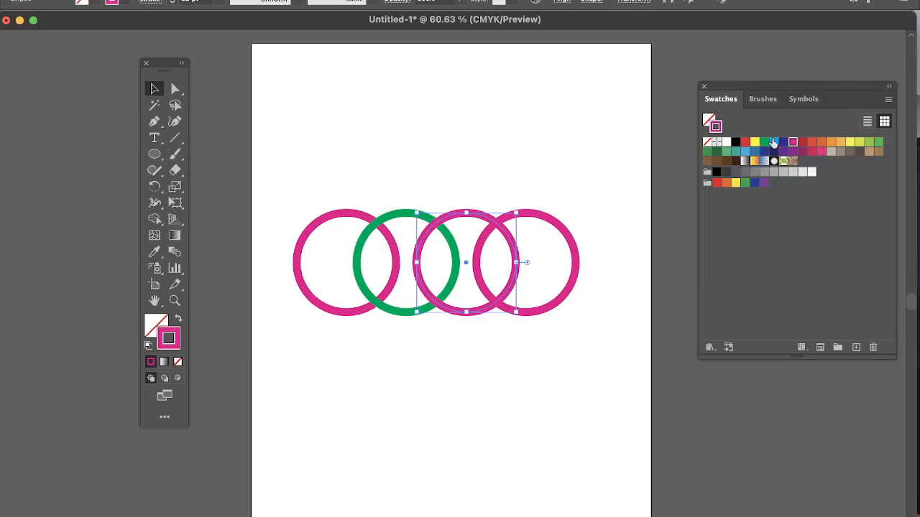
{"action": "left_click", "coordinate": [773, 142]}
{"action": "left_click", "coordinate": [555, 229]}
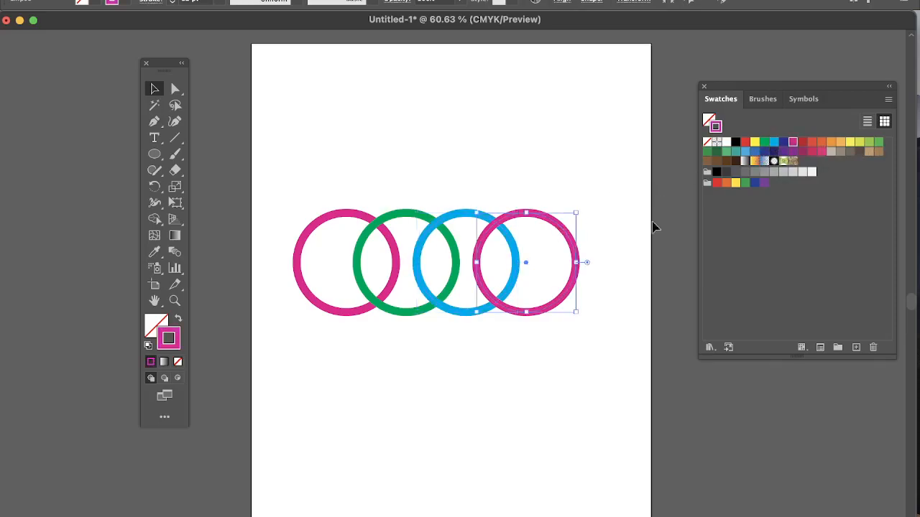
{"action": "left_click", "coordinate": [831, 143]}
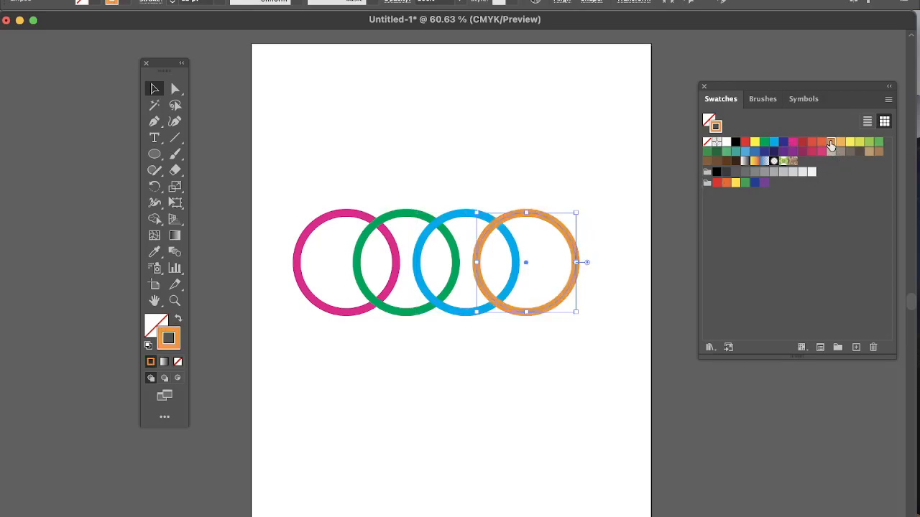
{"action": "left_click", "coordinate": [505, 142]}
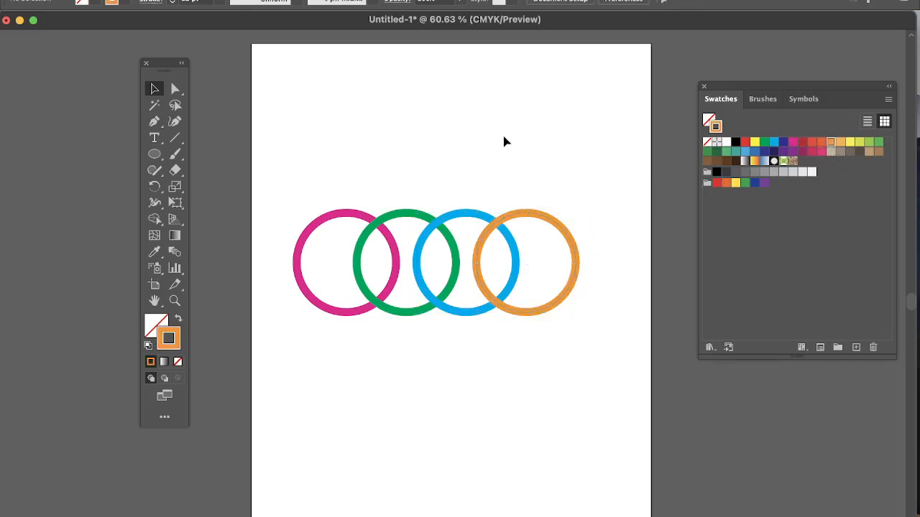
{"action": "scroll", "coordinate": [441, 212], "scroll_direction": "up", "scroll_amount": 5}
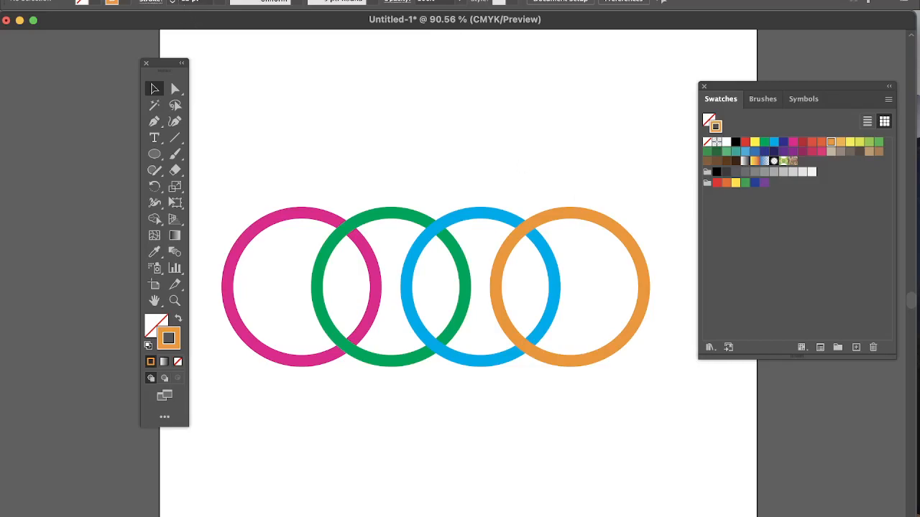
{"action": "left_click", "coordinate": [154, 0]}
{"action": "mouse_move", "coordinate": [238, 352]}
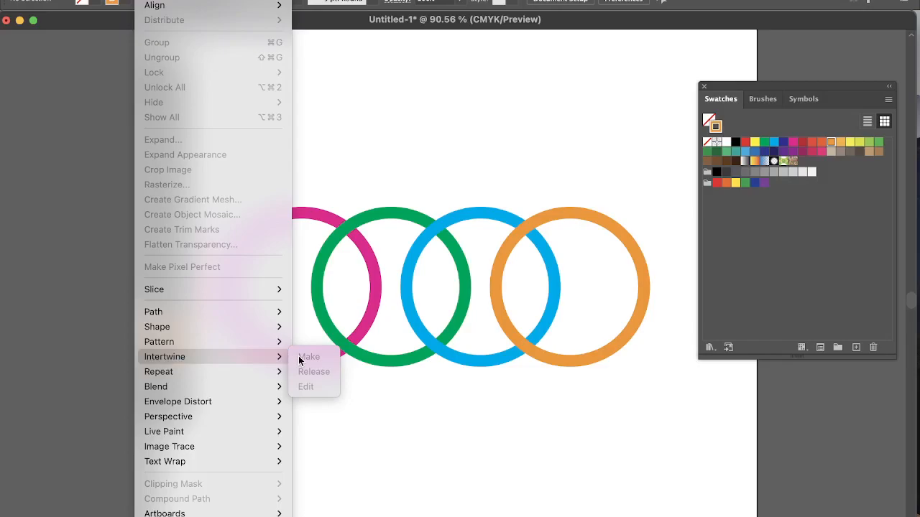
{"action": "left_click", "coordinate": [481, 166]}
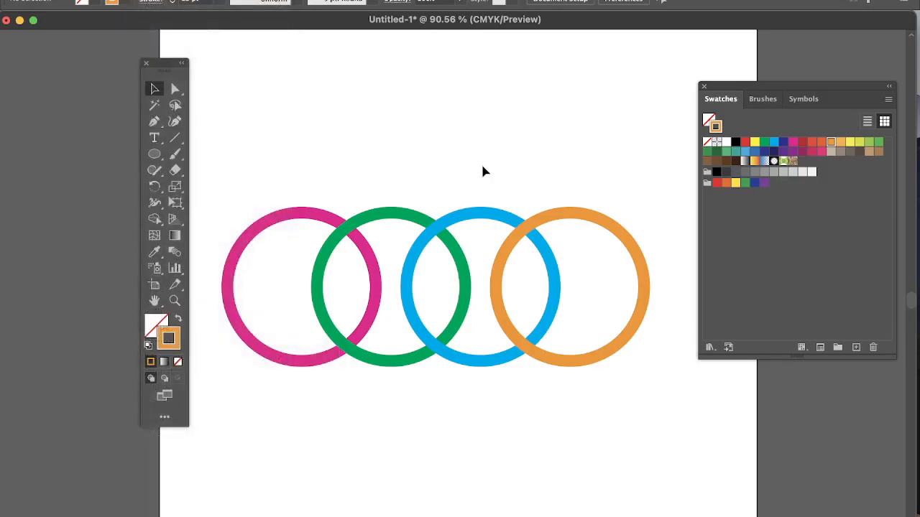
- Try selecting all four rings with a marquee and with Select All, clearing the selection each time
{"action": "left_click_drag", "start_coordinate": [656, 202], "coordinate": [216, 391]}
{"action": "left_click", "coordinate": [397, 93]}
{"action": "key", "text": "super+a"}
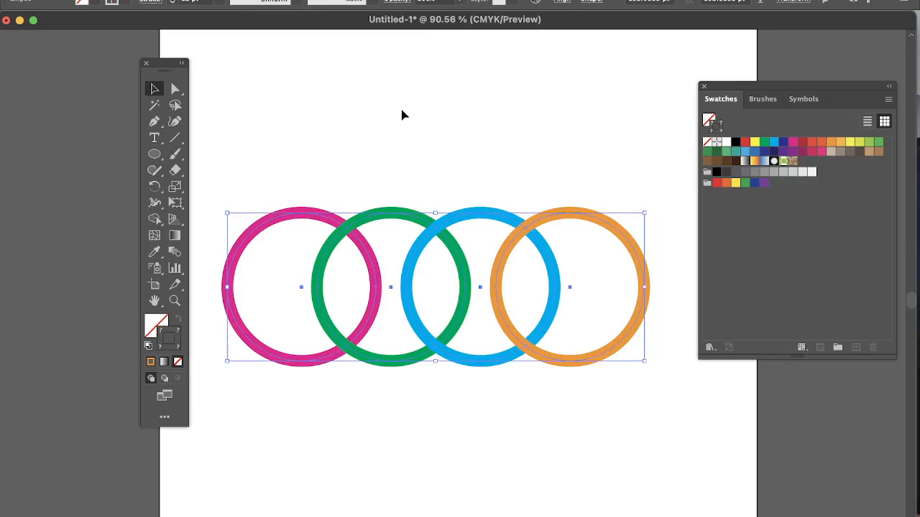
{"action": "left_click", "coordinate": [402, 115]}
{"action": "left_click_drag", "start_coordinate": [659, 386], "coordinate": [214, 181]}
{"action": "left_click", "coordinate": [263, 135]}
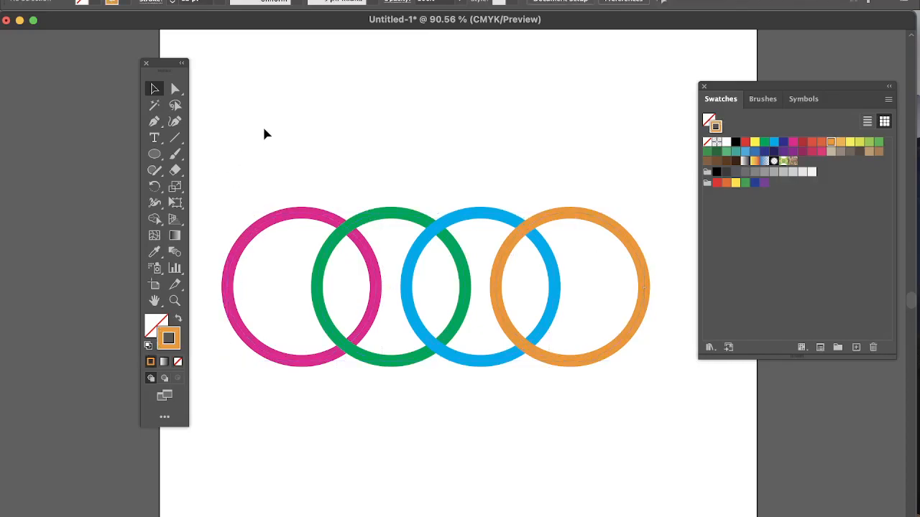
- Select all four overlapping rings, make an Intertwine object from them, and dismiss the feature tip
{"action": "mouse_move", "coordinate": [649, 420]}
{"action": "left_mouse_down"}
{"action": "mouse_move", "coordinate": [597, 367]}
{"action": "mouse_move", "coordinate": [319, 168]}
{"action": "mouse_move", "coordinate": [214, 153]}
{"action": "left_mouse_up"}
{"action": "left_click", "coordinate": [154, 1]}
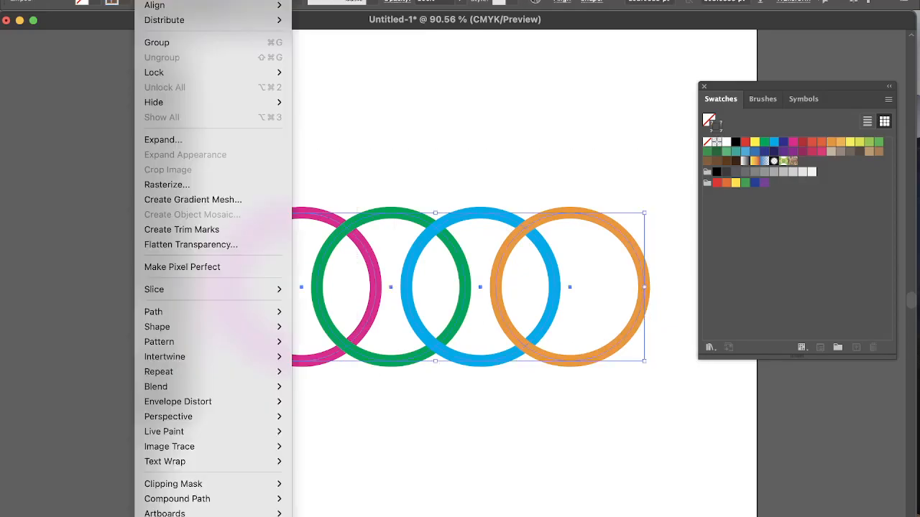
{"action": "mouse_move", "coordinate": [214, 318]}
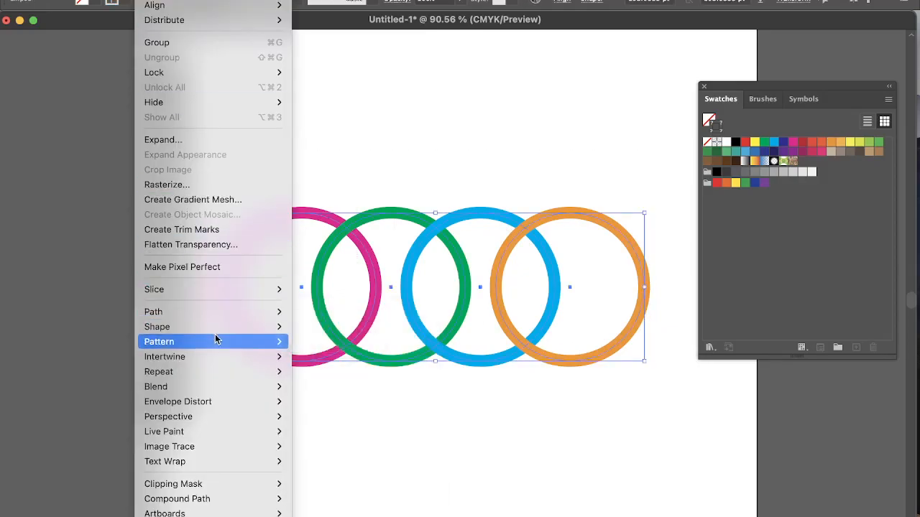
{"action": "mouse_move", "coordinate": [273, 357]}
{"action": "left_click", "coordinate": [308, 357]}
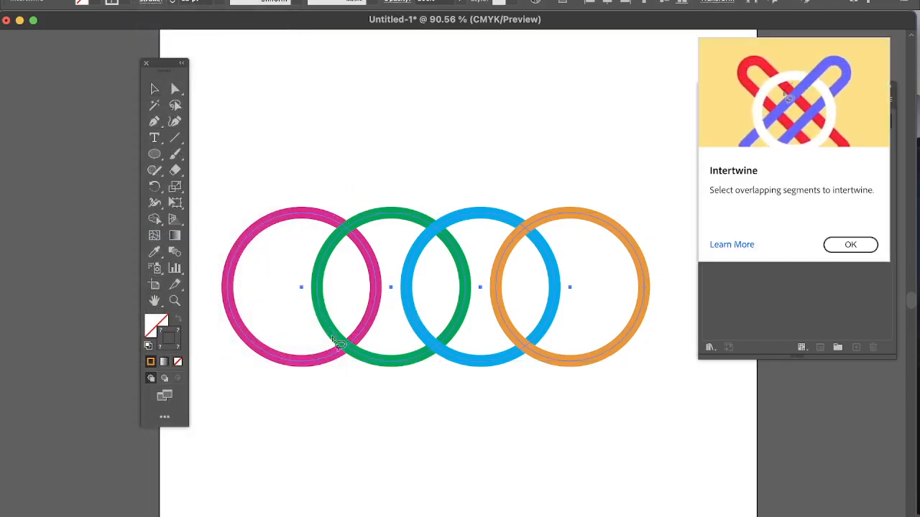
{"action": "scroll", "coordinate": [348, 395], "scroll_direction": "up", "scroll_amount": 6}
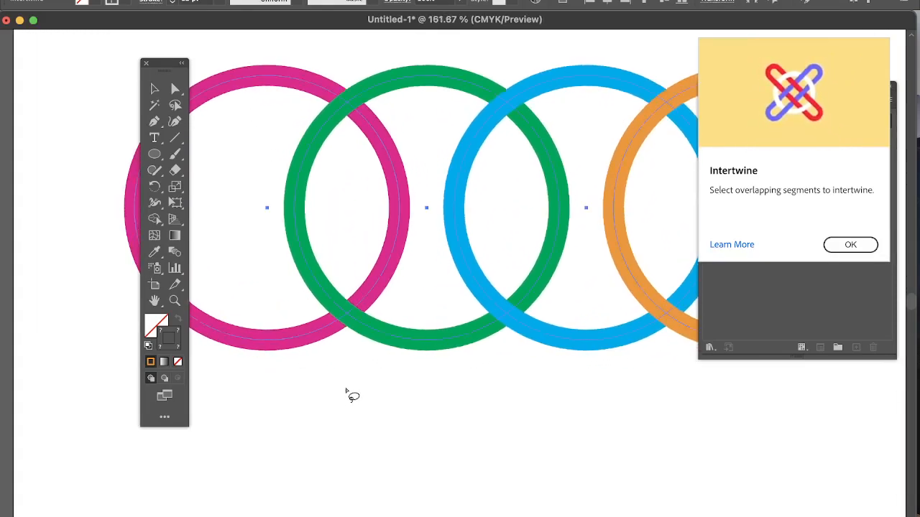
{"action": "left_click", "coordinate": [858, 246]}
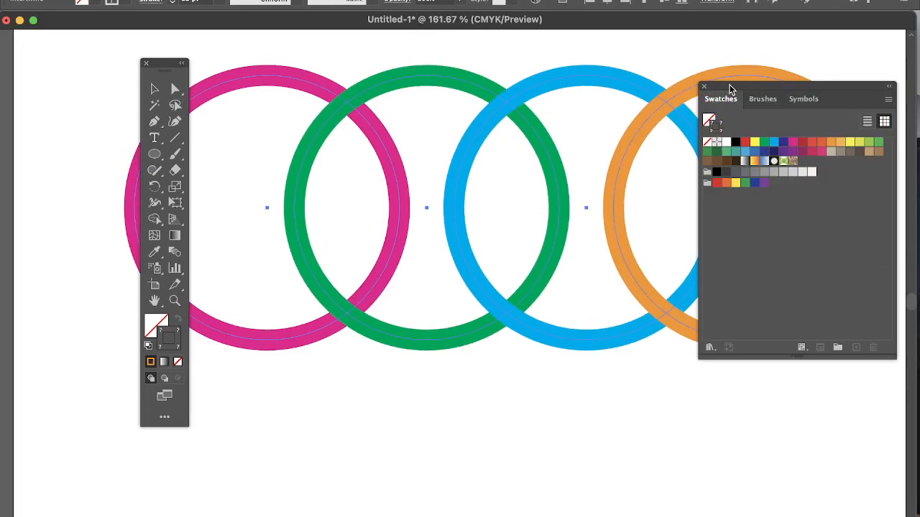
- Collapse and close the Swatches panel, and move the toolbar clear of the magenta ring
{"action": "left_click", "coordinate": [890, 89]}
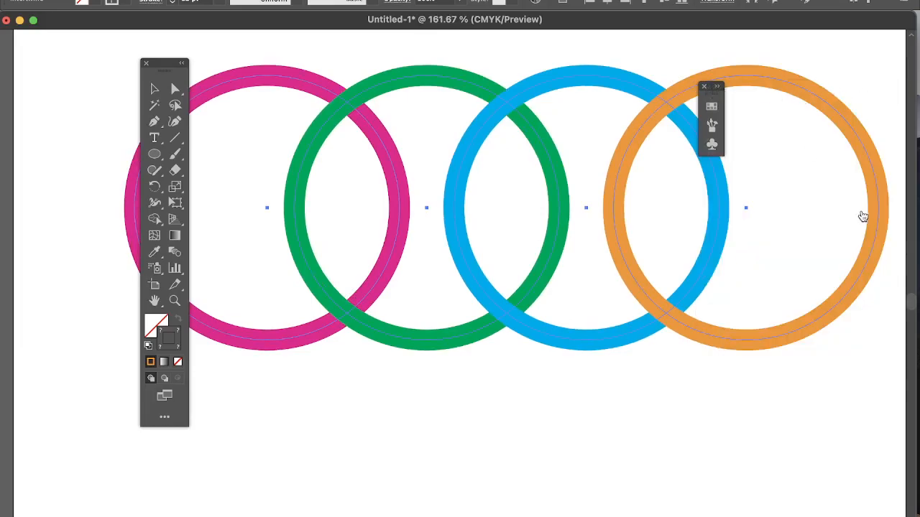
{"action": "left_click", "coordinate": [705, 87]}
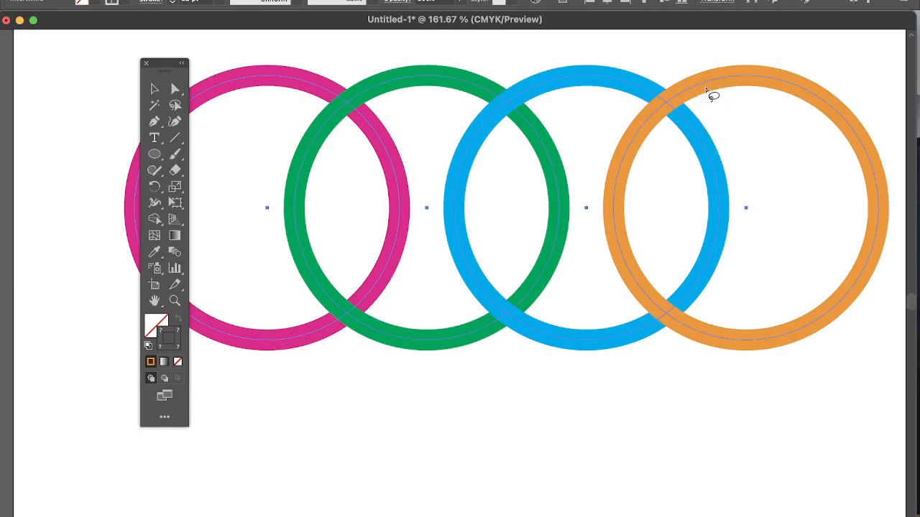
{"action": "left_click_drag", "start_coordinate": [169, 63], "coordinate": [75, 59]}
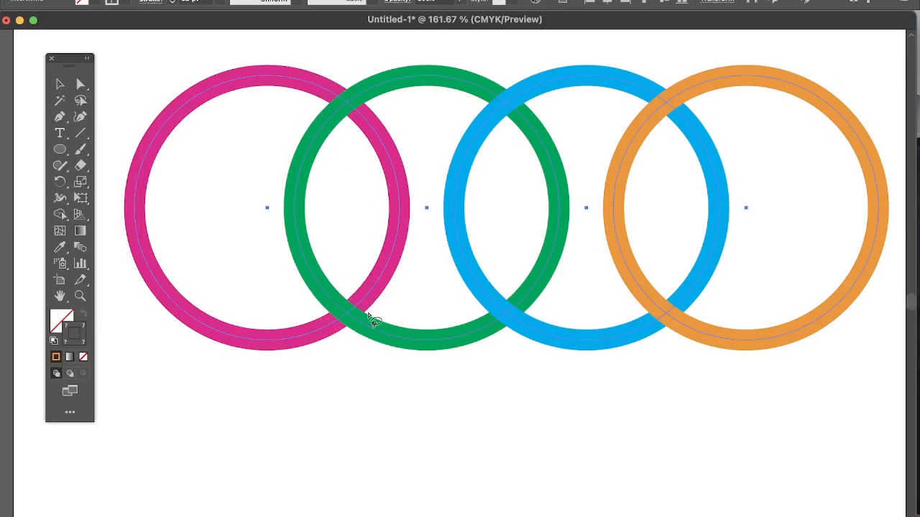
- Intertwine the lower magenta-green, upper green-blue and lower blue-orange crossings so the rings interlock, and deselect the artwork
{"action": "mouse_move", "coordinate": [342, 284]}
{"action": "left_mouse_down"}
{"action": "mouse_move", "coordinate": [329, 309]}
{"action": "mouse_move", "coordinate": [332, 333]}
{"action": "mouse_move", "coordinate": [370, 342]}
{"action": "mouse_move", "coordinate": [376, 312]}
{"action": "mouse_move", "coordinate": [352, 285]}
{"action": "mouse_move", "coordinate": [344, 293]}
{"action": "left_mouse_up"}
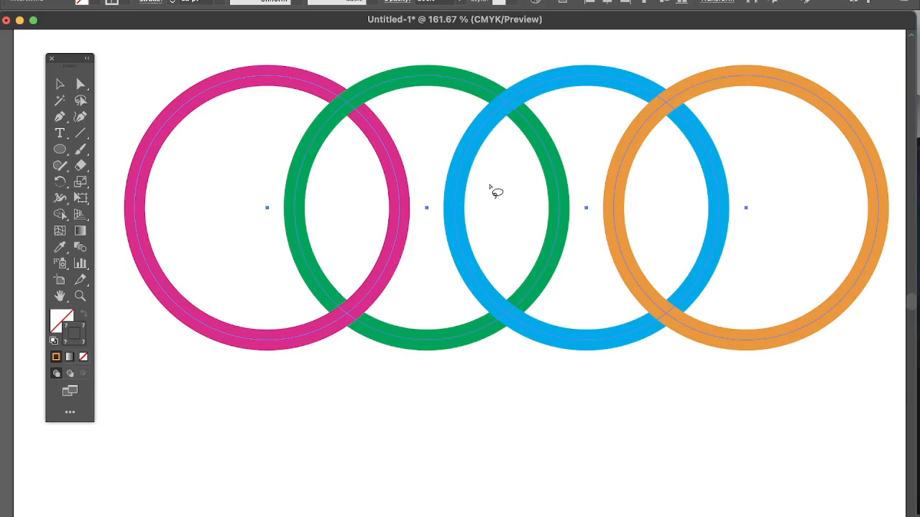
{"action": "mouse_move", "coordinate": [505, 67]}
{"action": "left_mouse_down"}
{"action": "mouse_move", "coordinate": [481, 84]}
{"action": "mouse_move", "coordinate": [473, 112]}
{"action": "mouse_move", "coordinate": [486, 143]}
{"action": "mouse_move", "coordinate": [526, 139]}
{"action": "mouse_move", "coordinate": [548, 115]}
{"action": "mouse_move", "coordinate": [534, 79]}
{"action": "mouse_move", "coordinate": [504, 65]}
{"action": "left_mouse_up"}
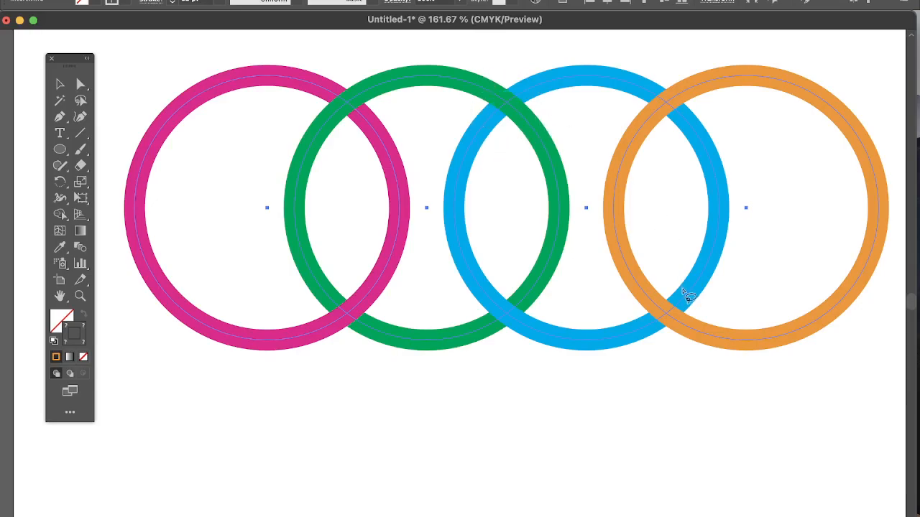
{"action": "mouse_move", "coordinate": [664, 277]}
{"action": "left_mouse_down"}
{"action": "mouse_move", "coordinate": [640, 292]}
{"action": "mouse_move", "coordinate": [641, 326]}
{"action": "mouse_move", "coordinate": [666, 344]}
{"action": "mouse_move", "coordinate": [700, 329]}
{"action": "mouse_move", "coordinate": [699, 303]}
{"action": "mouse_move", "coordinate": [666, 285]}
{"action": "left_mouse_up"}
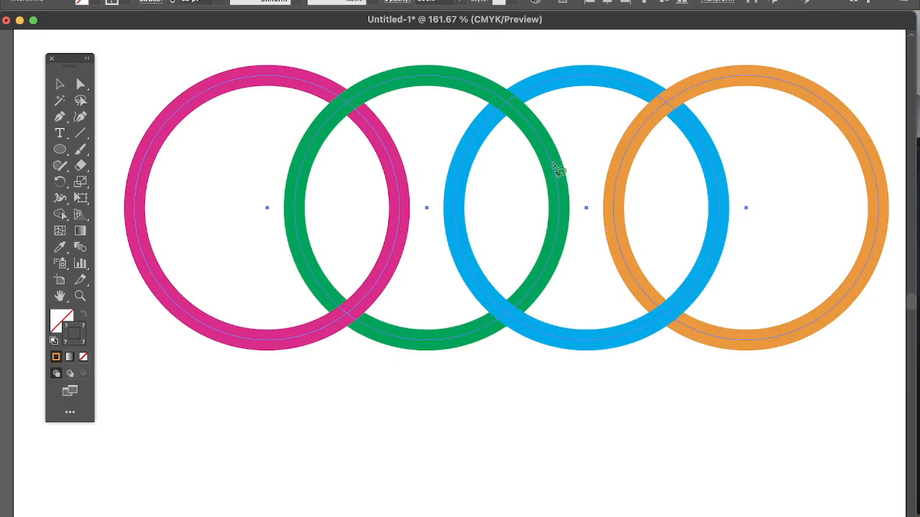
{"action": "left_click", "coordinate": [61, 84]}
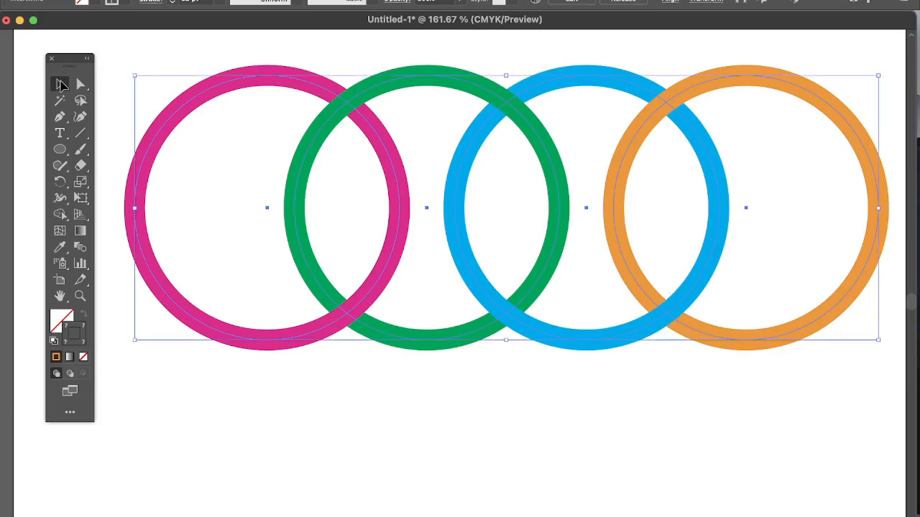
{"action": "left_click", "coordinate": [151, 42]}
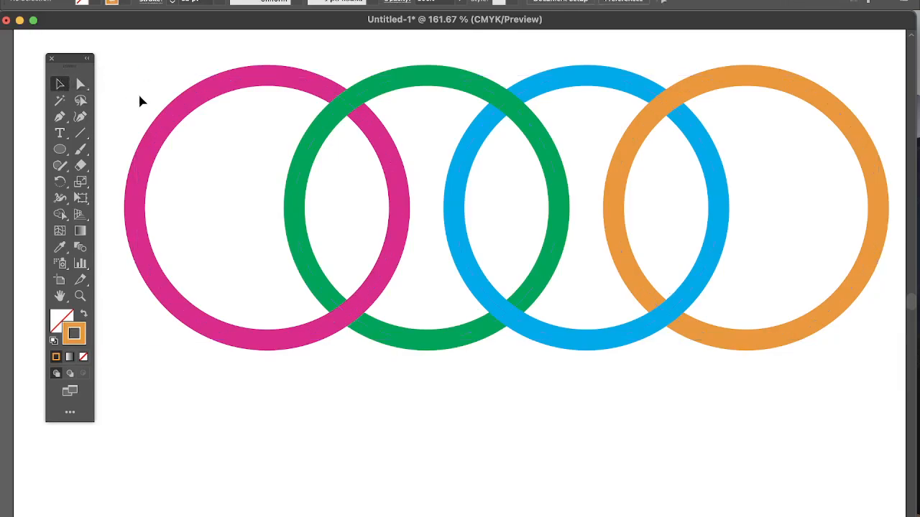
- Directly select the green ring inside the intertwined artwork, try moving it slightly down and right, undo the move and deselect
{"action": "left_click", "coordinate": [85, 85]}
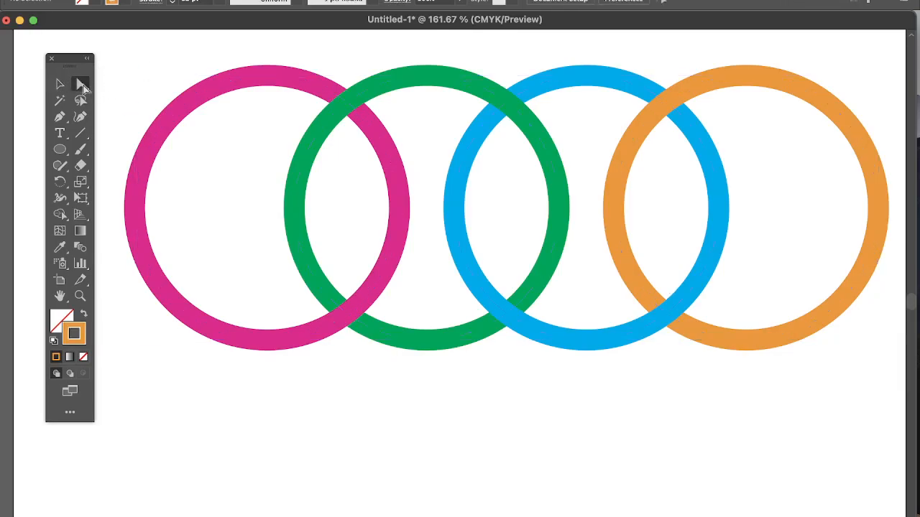
{"action": "left_click", "coordinate": [390, 89]}
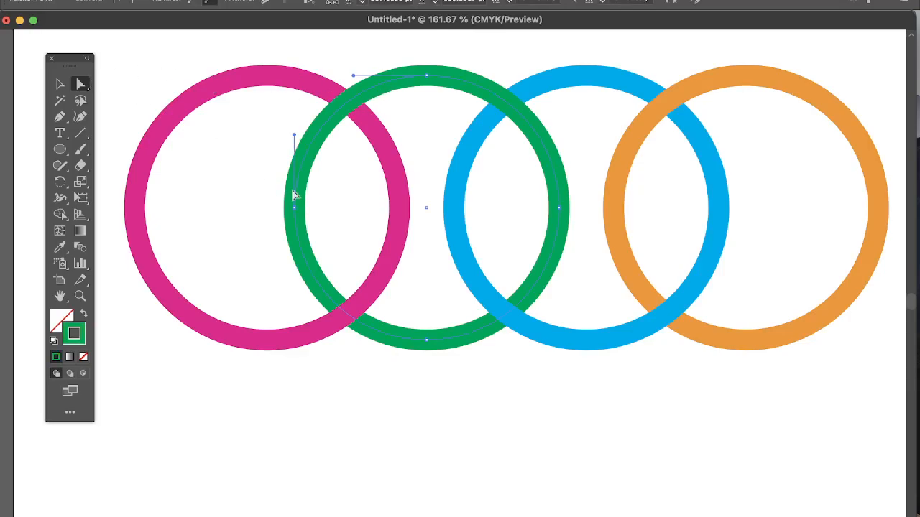
{"action": "key", "text": "v"}
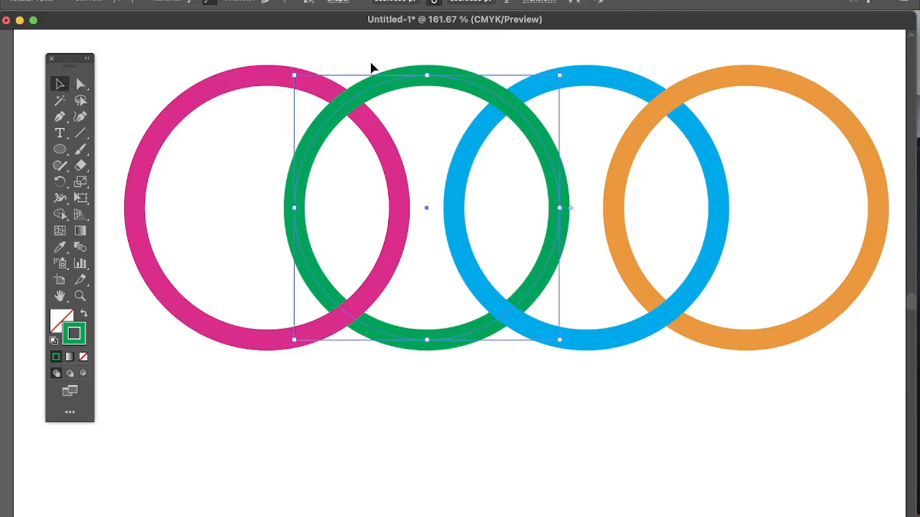
{"action": "mouse_move", "coordinate": [428, 208]}
{"action": "left_mouse_down"}
{"action": "mouse_move", "coordinate": [305, 213]}
{"action": "mouse_move", "coordinate": [316, 177]}
{"action": "mouse_move", "coordinate": [362, 164]}
{"action": "mouse_move", "coordinate": [406, 225]}
{"action": "mouse_move", "coordinate": [450, 199]}
{"action": "mouse_move", "coordinate": [390, 213]}
{"action": "mouse_move", "coordinate": [409, 180]}
{"action": "mouse_move", "coordinate": [472, 201]}
{"action": "mouse_move", "coordinate": [452, 253]}
{"action": "mouse_move", "coordinate": [411, 243]}
{"action": "mouse_move", "coordinate": [435, 223]}
{"action": "left_mouse_up"}
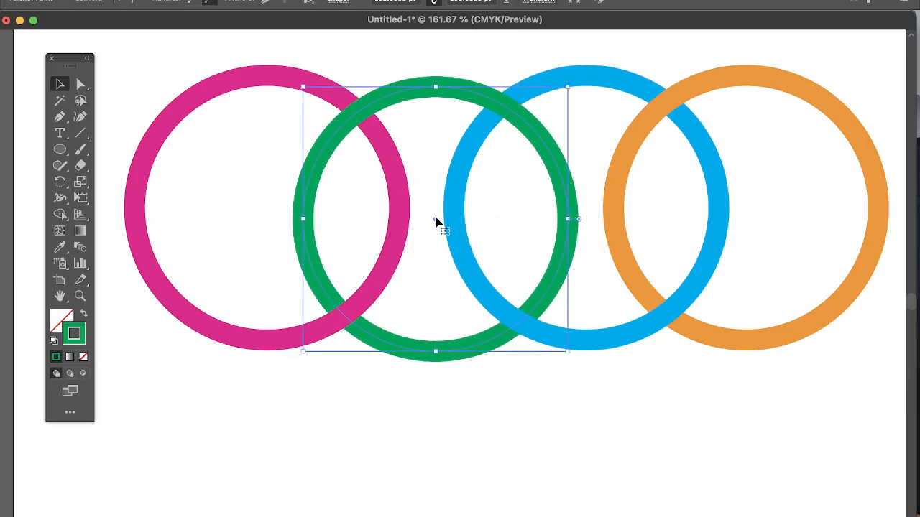
{"action": "key", "text": "super+z"}
{"action": "left_click", "coordinate": [687, 431]}
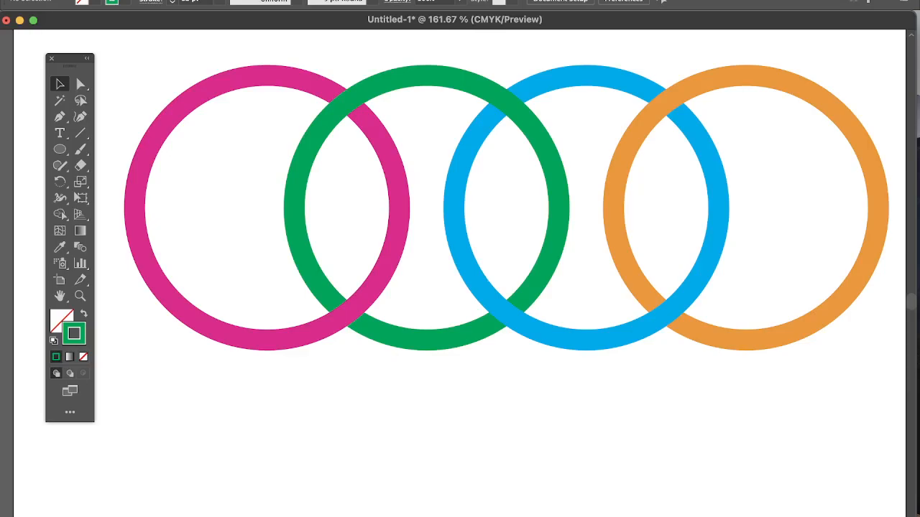
{"action": "key", "text": "super+Tab"}
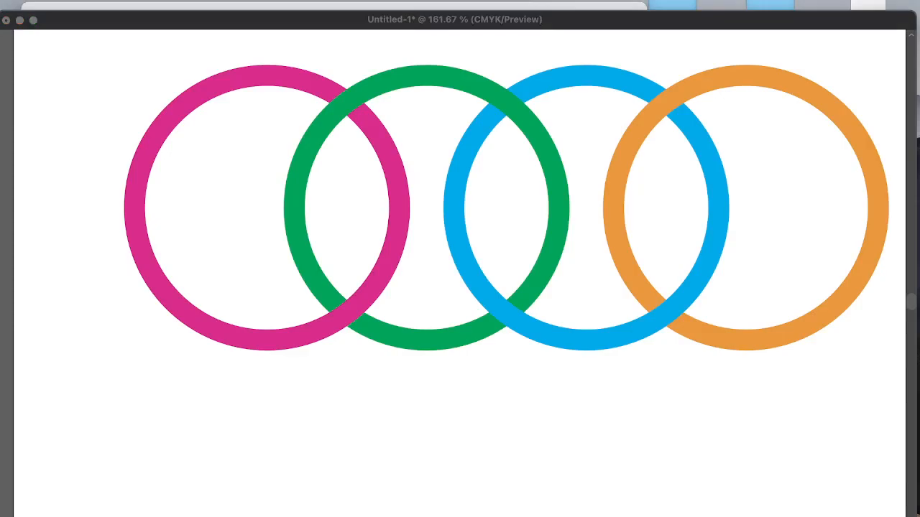